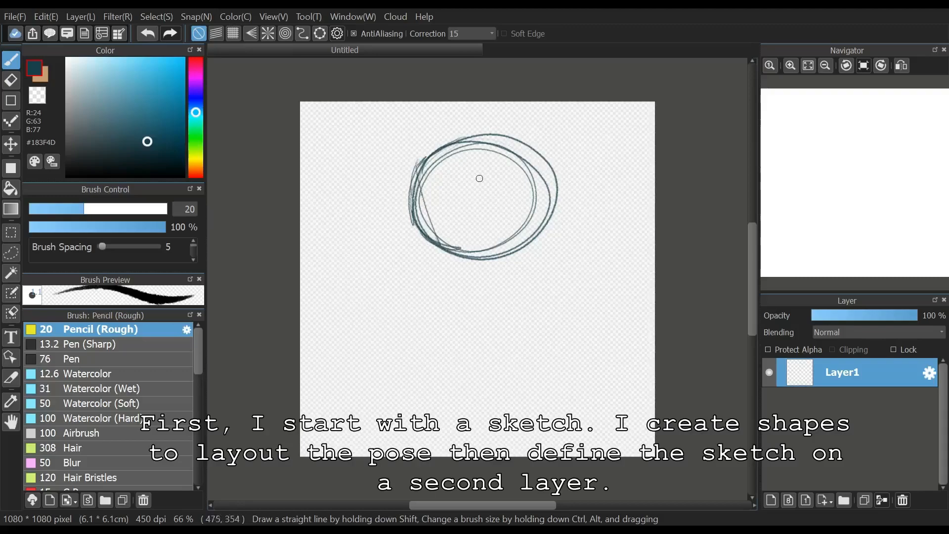
Sketch a vertical centre guideline and a horizontal eye guideline across the head circle
left_click_drag(478, 150, 472, 284)
left_click_drag(476, 187, 471, 298)
left_click_drag(470, 168, 472, 275)
left_click_drag(576, 221, 428, 230)
left_click_drag(591, 227, 385, 221)
Sketch both sides of the face down to a pointed chin below the circle, reinforcing the jaw in a mirrored view
left_click_drag(556, 191, 549, 254)
left_click_drag(558, 204, 554, 278)
mouse_move(552, 236)
left_mouse_down()
mouse_move(518, 305)
mouse_move(492, 310)
left_mouse_up()
left_click_drag(529, 277, 469, 316)
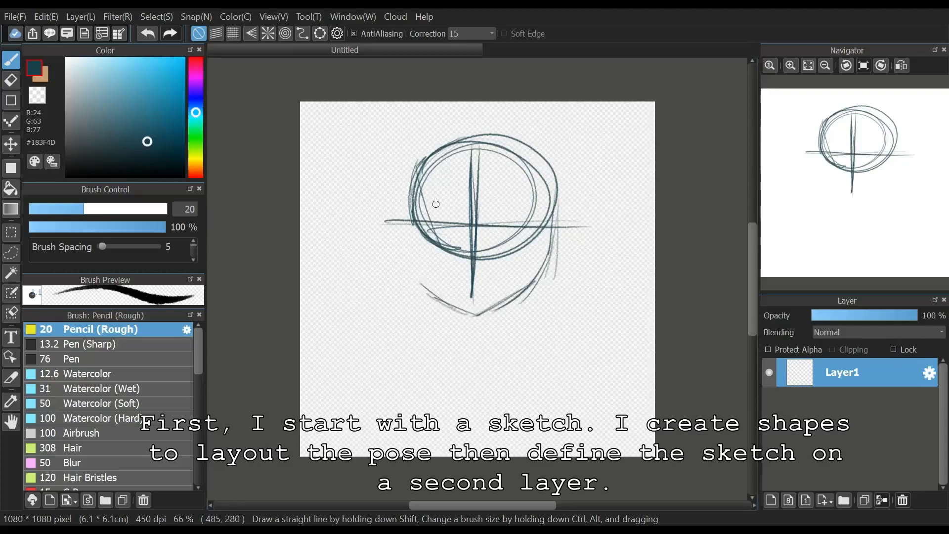
left_click_drag(410, 262, 448, 303)
left_click_drag(411, 182, 413, 256)
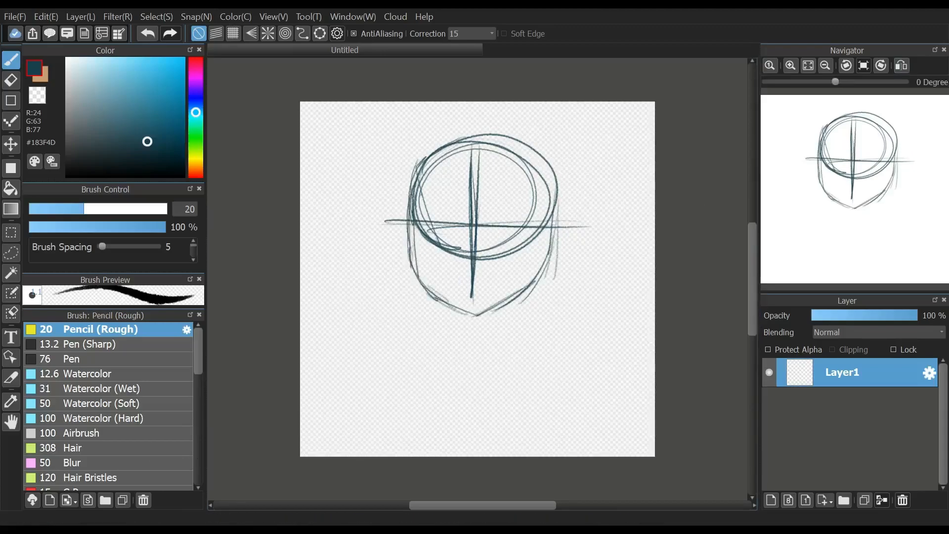
left_click(901, 65)
left_click_drag(547, 199, 543, 257)
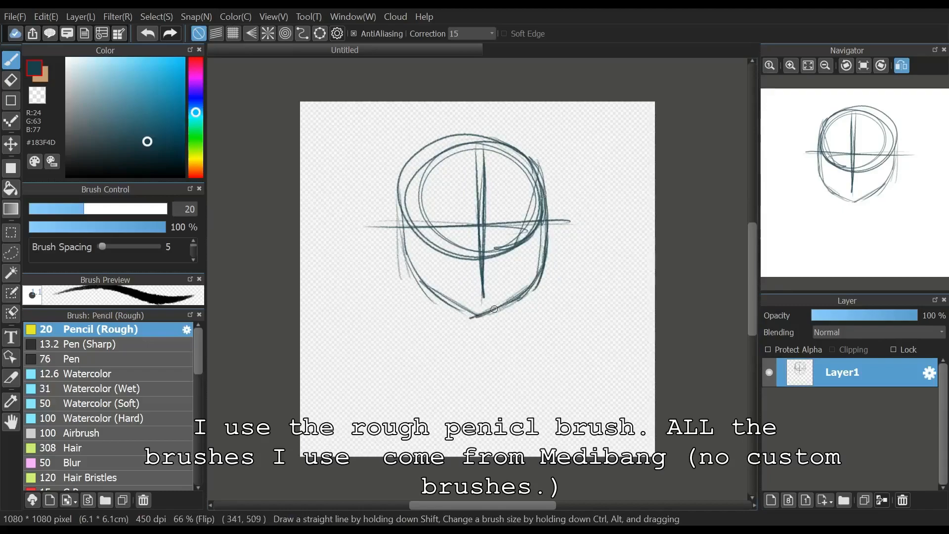
Transform the head sketch, enlarging it slightly from one upper corner
key("ctrl+t")
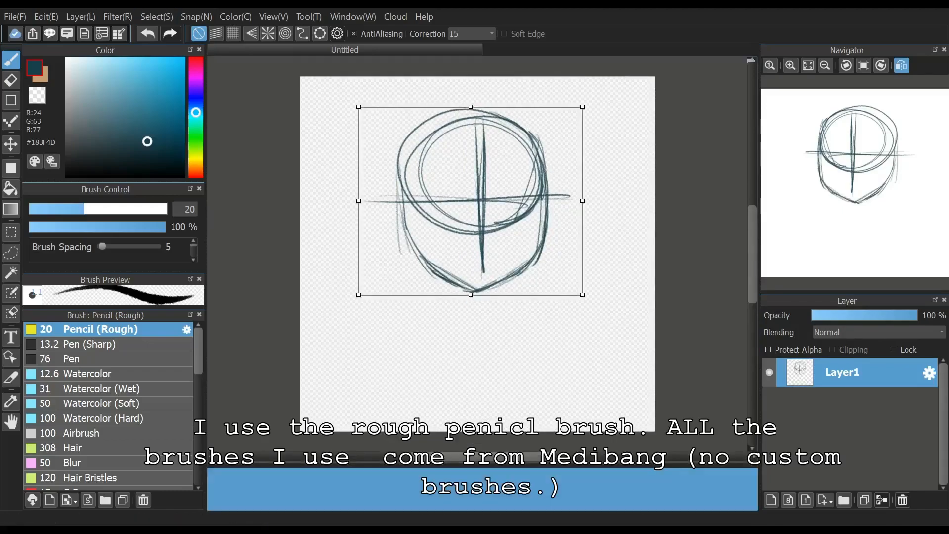
left_click_drag(582, 106, 597, 96)
key("Return")
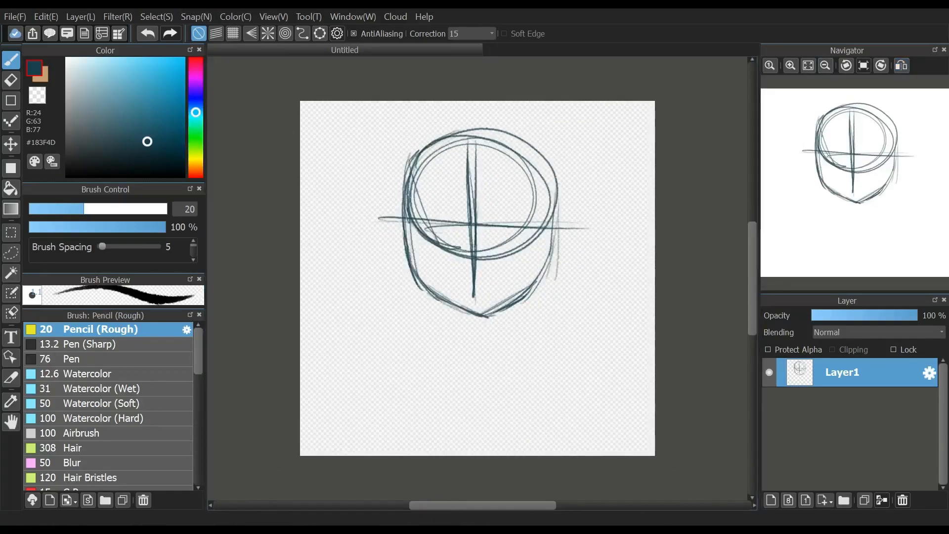
Thicken the outline around the upper head, undoing the last stray stroke
mouse_move(554, 228)
left_mouse_down()
mouse_move(554, 200)
mouse_move(546, 203)
mouse_move(506, 130)
left_mouse_up()
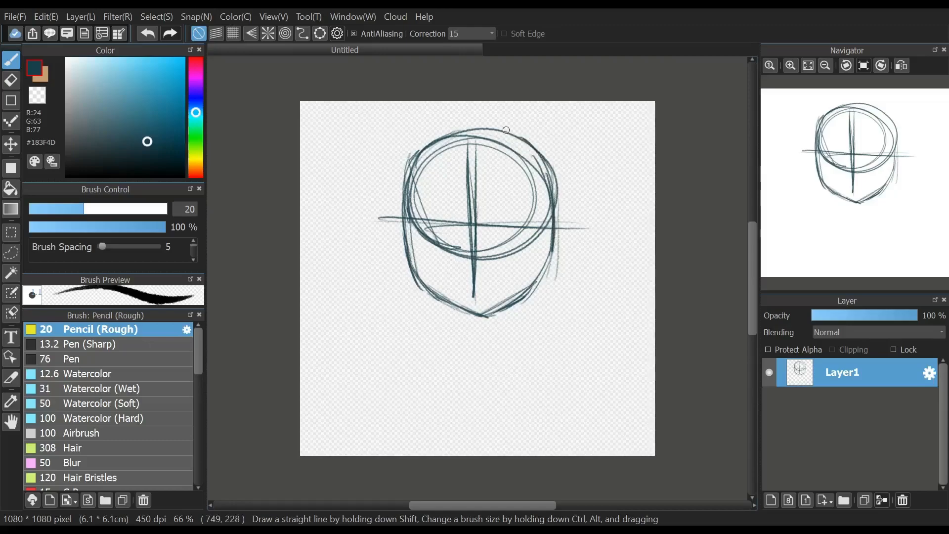
mouse_move(404, 203)
left_mouse_down()
mouse_move(464, 121)
mouse_move(474, 213)
left_mouse_up()
left_click_drag(487, 150, 494, 288)
key("ctrl+z")
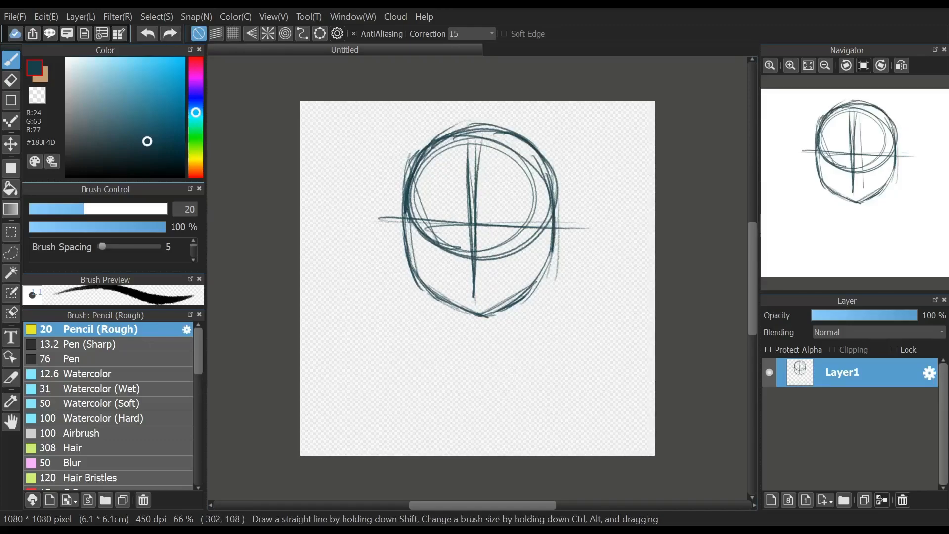
Redraw the vertical centre guideline from the forehead to below the chin and darken the jawline
left_click_drag(487, 255, 482, 141)
left_click_drag(485, 190, 485, 309)
left_click_drag(482, 226, 482, 313)
left_click_drag(480, 262, 480, 342)
mouse_move(553, 224)
left_mouse_down()
mouse_move(551, 276)
mouse_move(536, 269)
mouse_move(510, 302)
mouse_move(463, 312)
left_mouse_up()
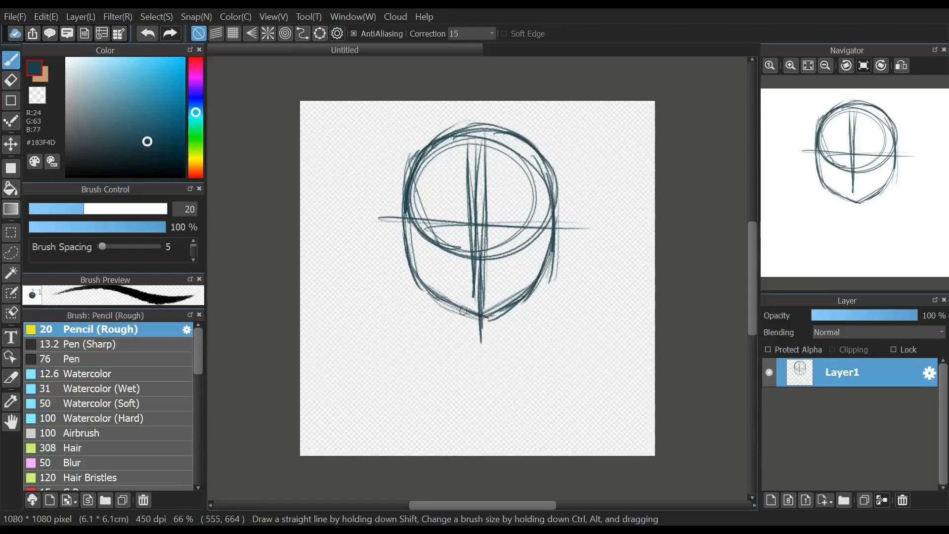
Flip the canvas view, strengthen the horizontal eye guideline across the face, and flip the view back
key("h")
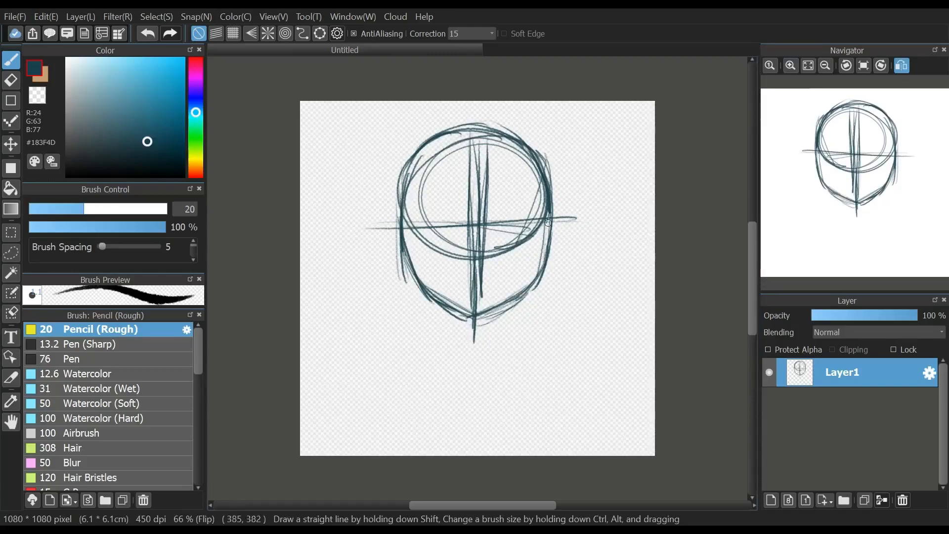
left_click_drag(575, 219, 373, 233)
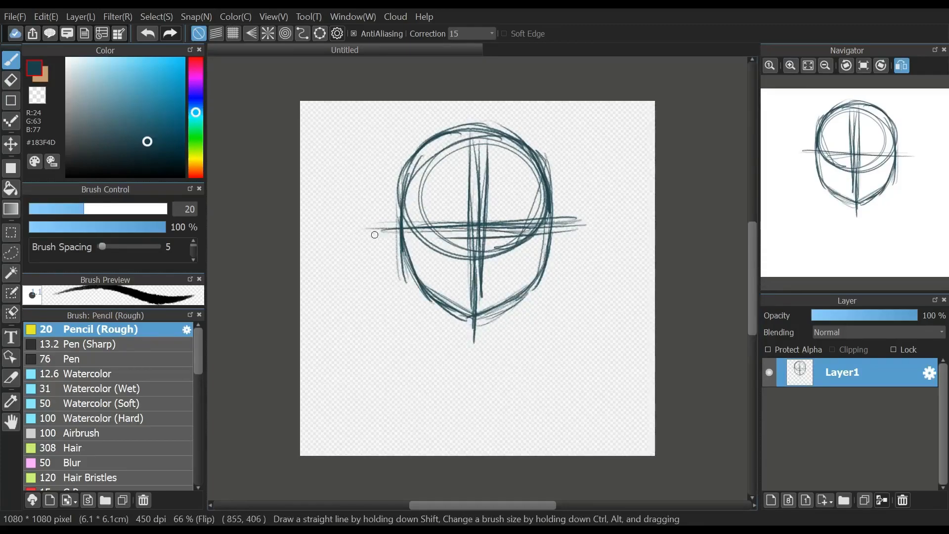
left_click(902, 65)
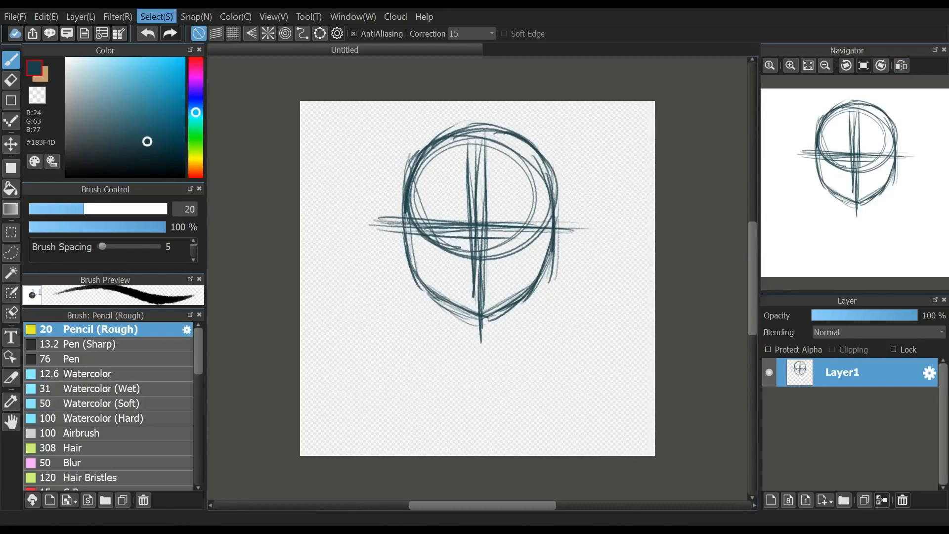
Sketch a neck centre line below the chin and long slanted shoulder guidelines rising across the lower canvas
mouse_move(480, 327)
left_mouse_down()
mouse_move(478, 445)
mouse_move(477, 349)
left_mouse_up()
left_click_drag(419, 433, 563, 390)
left_click_drag(578, 362, 350, 408)
mouse_move(364, 403)
left_mouse_down()
mouse_move(606, 334)
mouse_move(301, 427)
left_mouse_up()
left_click_drag(322, 425, 640, 334)
mouse_move(487, 391)
left_mouse_down()
mouse_move(654, 325)
mouse_move(337, 430)
left_mouse_up()
left_click_drag(327, 421, 458, 395)
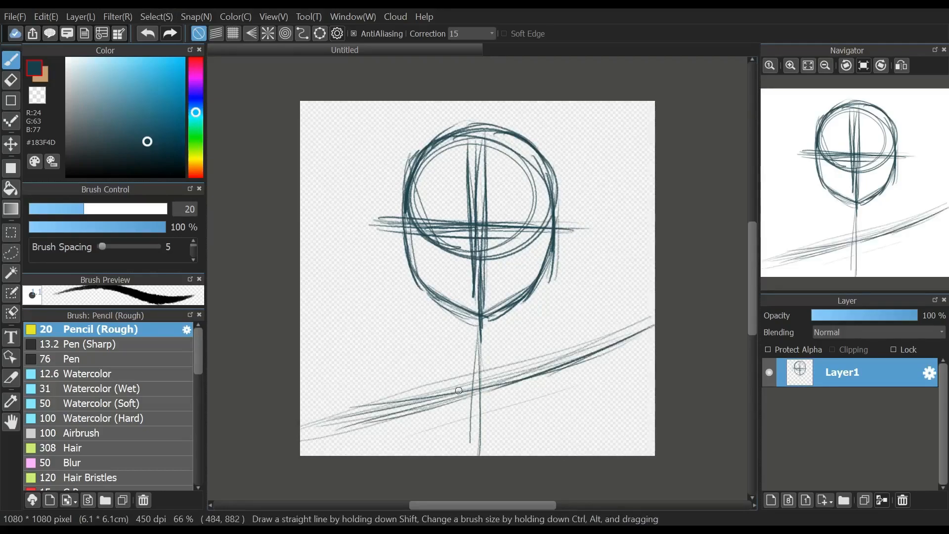
Rough in the eye shapes just above the horizontal face guideline
left_click_drag(511, 219, 503, 216)
left_click_drag(456, 194, 456, 211)
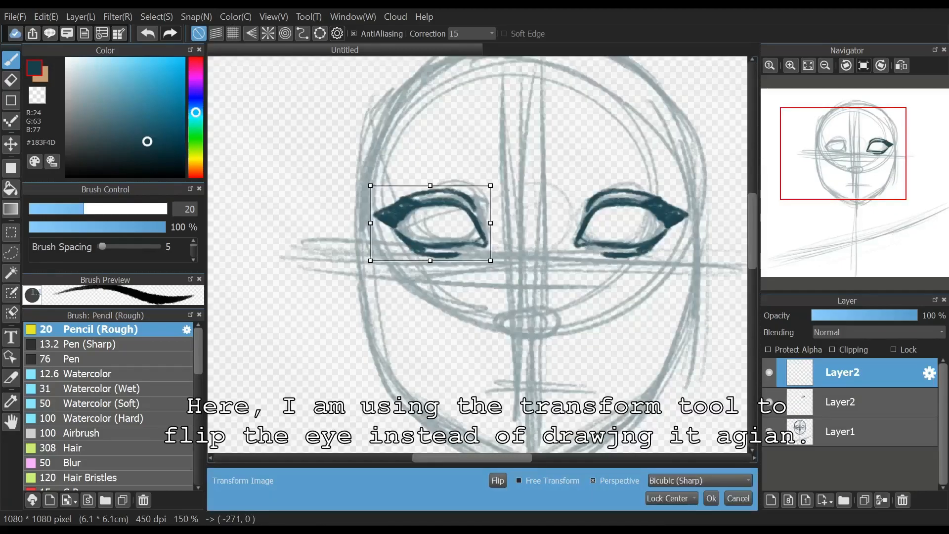
Apply the mirrored eye copy to the other side of the face and check it in rotated and flipped views
left_click(710, 498)
left_click(880, 65)
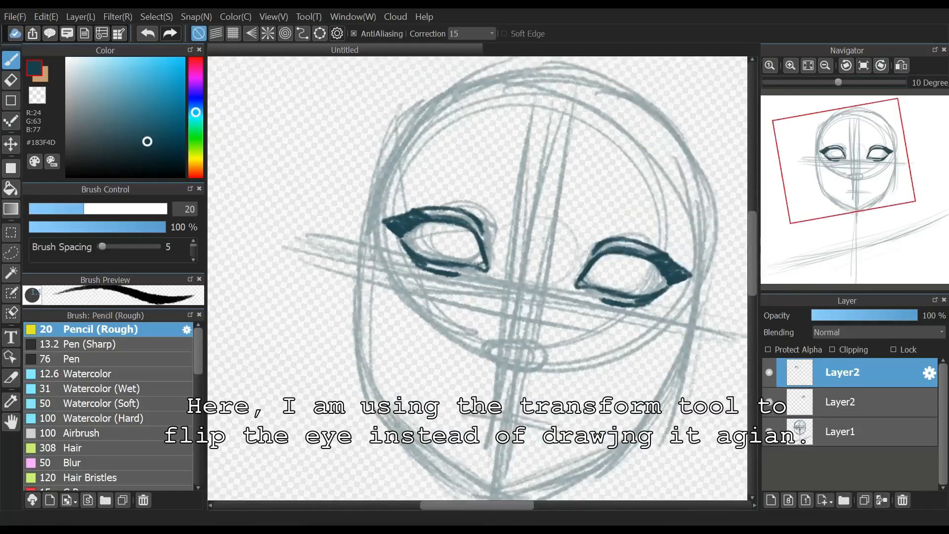
left_click(880, 66)
left_click(880, 65)
left_click(863, 65)
left_click(900, 65)
left_click(901, 66)
Nudge the original eye on the lower Layer2 slightly toward the nose
left_click(842, 401)
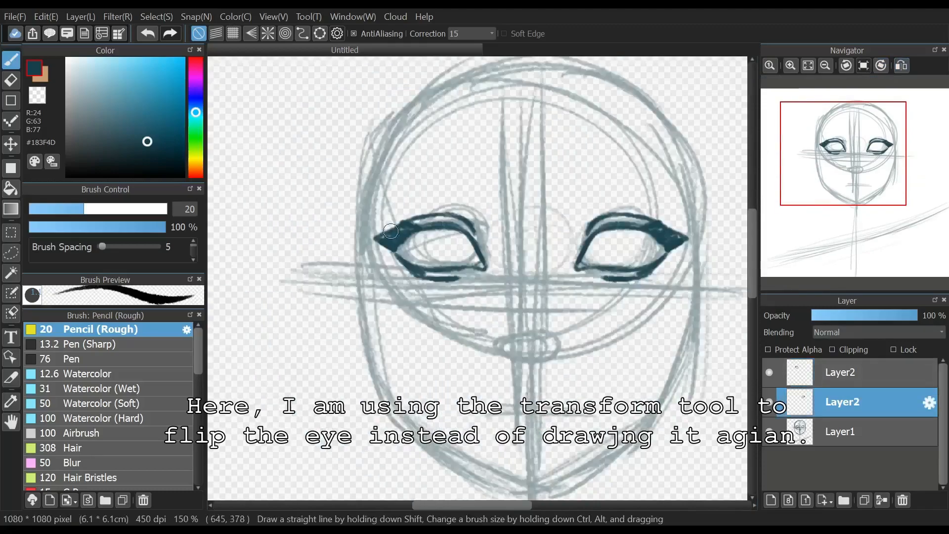
left_click(10, 144)
left_click_drag(630, 248, 623, 247)
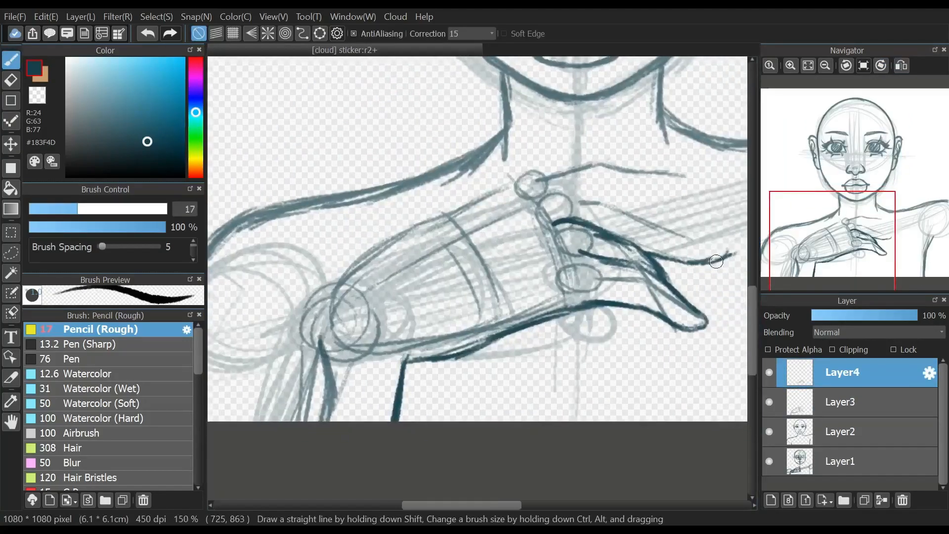
Draw the contours of the upper fingers of the hand over the construction lines on Layer4
mouse_move(716, 262)
left_mouse_down()
mouse_move(703, 235)
mouse_move(557, 189)
left_mouse_up()
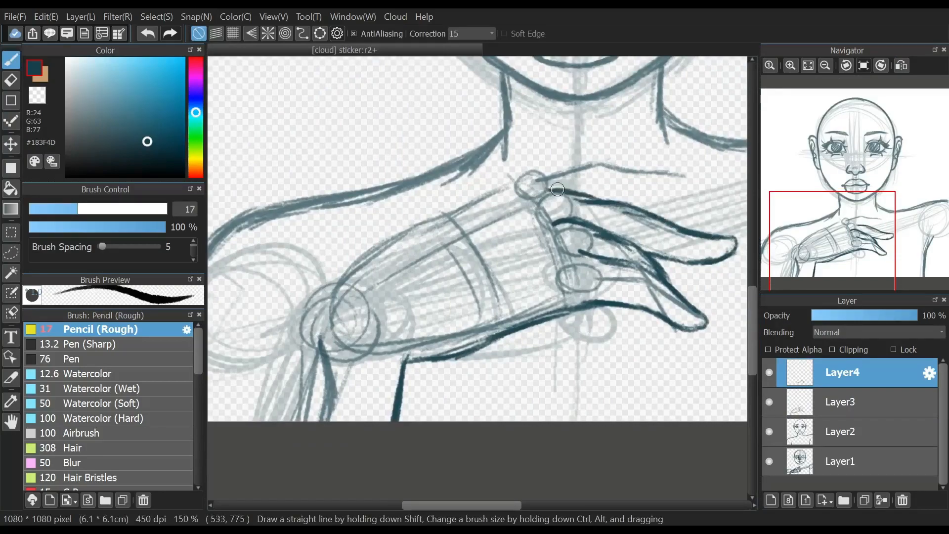
left_click_drag(681, 233, 614, 202)
mouse_move(684, 160)
left_mouse_down()
mouse_move(664, 176)
mouse_move(620, 153)
mouse_move(595, 157)
left_mouse_up()
mouse_move(669, 178)
left_mouse_down()
mouse_move(610, 176)
mouse_move(592, 187)
mouse_move(591, 178)
mouse_move(663, 185)
left_mouse_up()
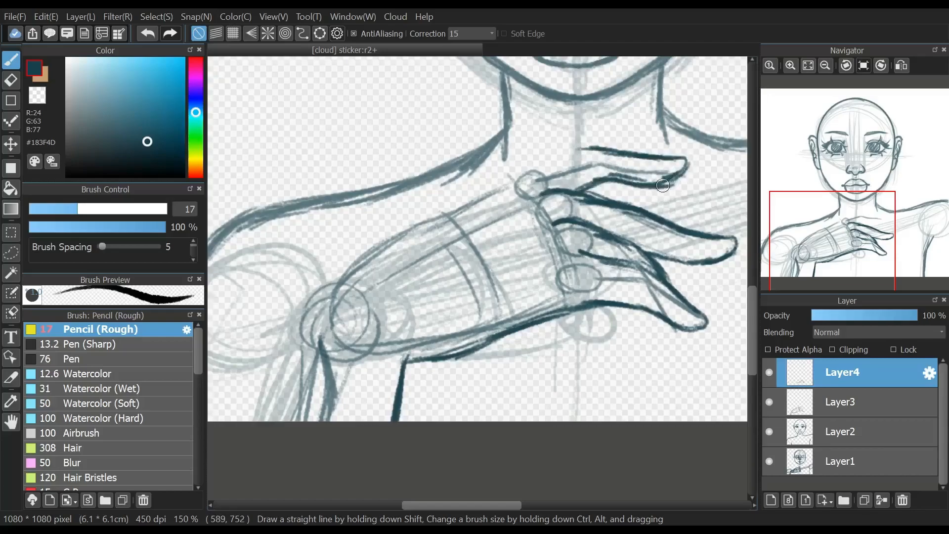
Draw the back of the hand from the top finger down to the wrist and forearm
mouse_move(619, 152)
left_mouse_down()
mouse_move(541, 158)
mouse_move(457, 204)
left_mouse_up()
left_click_drag(537, 161, 418, 214)
left_click_drag(513, 174, 375, 250)
mouse_move(435, 209)
left_mouse_down()
mouse_move(346, 270)
mouse_move(320, 302)
mouse_move(276, 420)
left_mouse_up()
Erase and redraw the lower wrist and forearm edge beneath the hand
left_click_drag(434, 347, 417, 421)
key("e")
mouse_move(392, 360)
left_mouse_down()
mouse_move(392, 396)
mouse_move(417, 421)
left_mouse_up()
key("b")
left_click_drag(524, 323, 445, 352)
Delete Layer3 and add a short touch-up stroke near the hand
left_click(808, 65)
left_click(861, 402)
left_click(902, 499)
left_click_drag(435, 426, 464, 396)
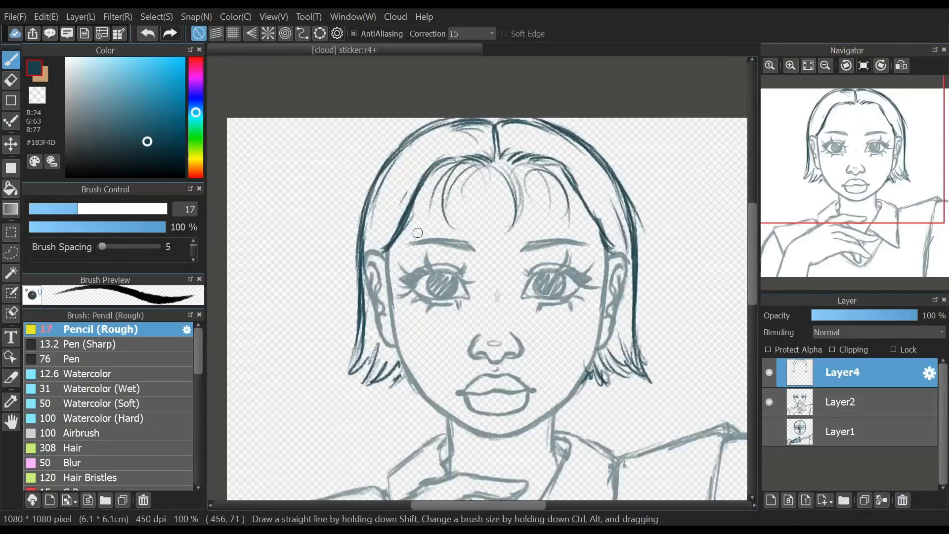
Add strands and thicken the hair outline around the head on Layer4, working in both normal and mirrored views
left_click_drag(434, 157, 393, 238)
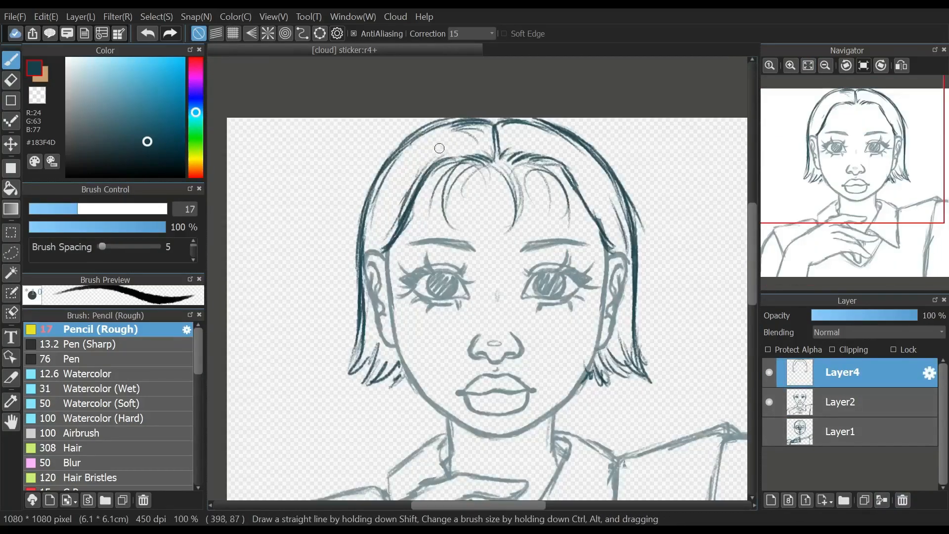
left_click(902, 65)
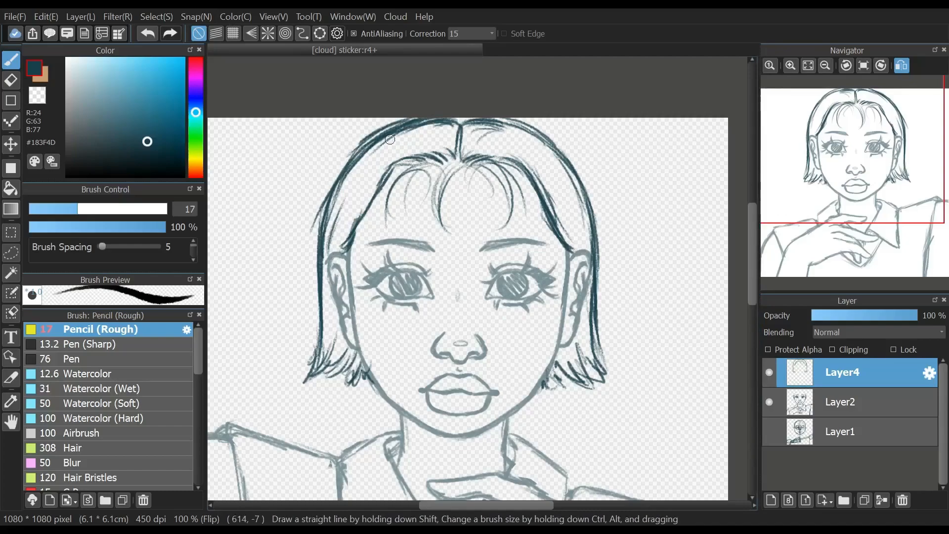
left_click(901, 65)
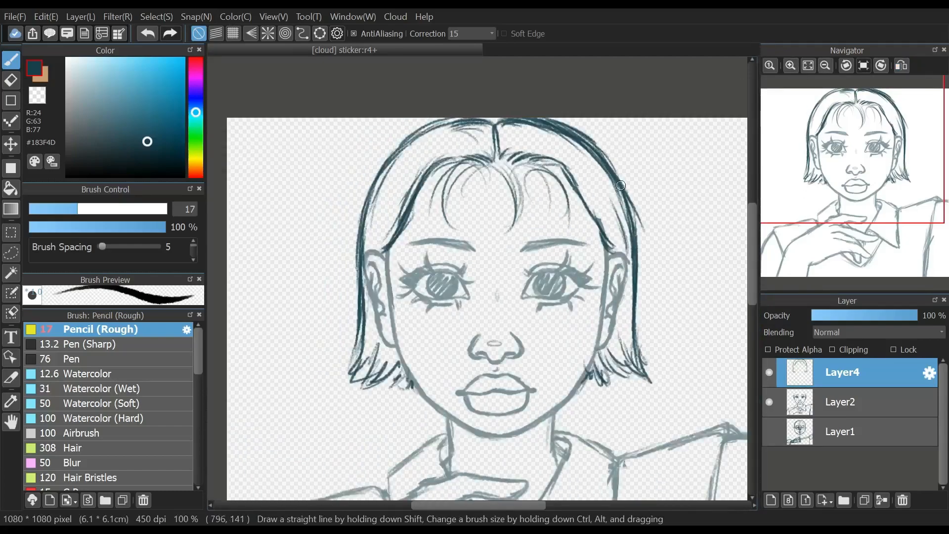
Set Layer2's opacity to 100% and merge Layer4 down into it
left_click(850, 401)
left_click(915, 315)
left_click(850, 372)
left_click(881, 500)
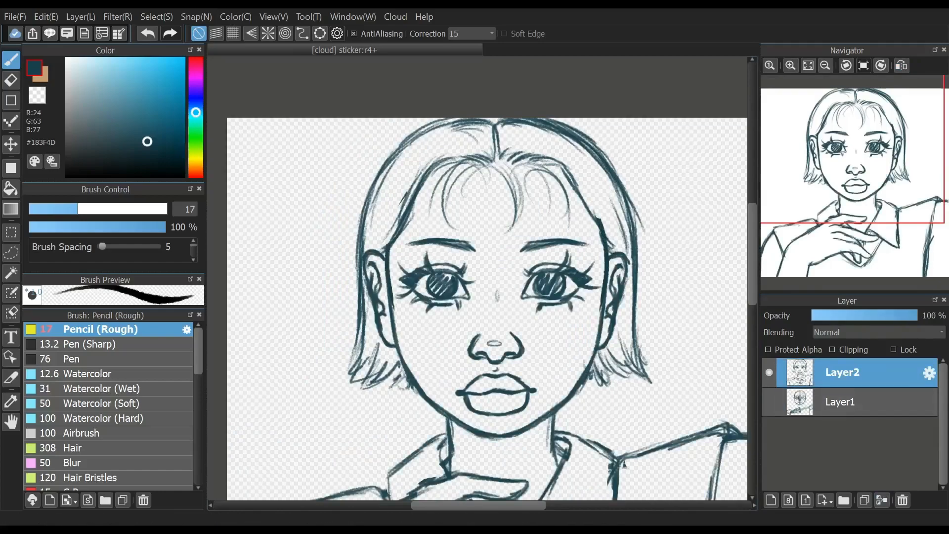
Add a new layer above Layer2 and draw small heart decorations in the hair
left_click(771, 499)
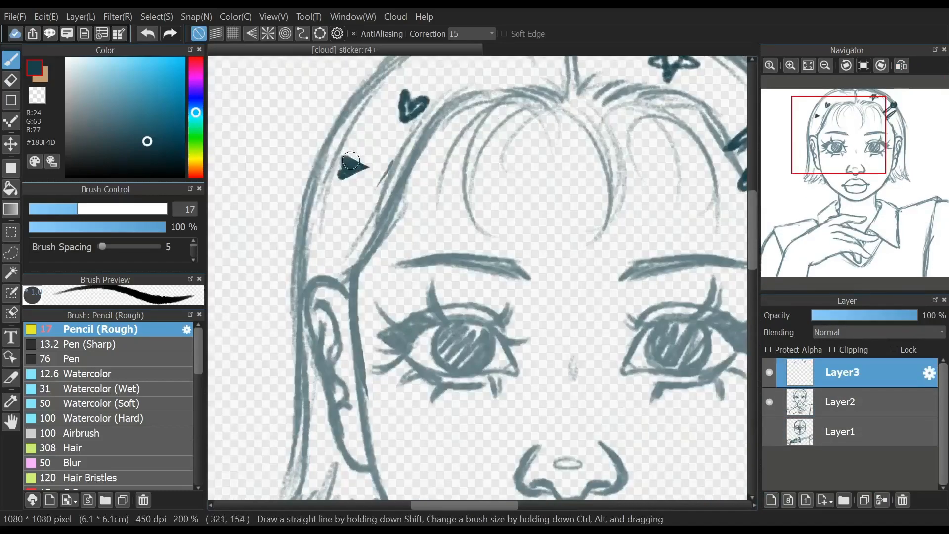
mouse_move(339, 254)
left_mouse_down()
mouse_move(331, 241)
mouse_move(337, 247)
left_mouse_up()
Draw a small circle surrounded by short dots on the cheek below one eye
mouse_move(865, 161)
left_mouse_down()
mouse_move(877, 172)
mouse_move(851, 161)
left_mouse_up()
mouse_move(375, 323)
left_mouse_down()
mouse_move(377, 347)
mouse_move(375, 322)
left_mouse_up()
left_click_drag(380, 301, 342, 316)
mouse_move(343, 357)
left_mouse_down()
mouse_move(333, 361)
mouse_move(382, 372)
left_mouse_up()
mouse_move(407, 341)
left_mouse_down()
mouse_move(416, 346)
mouse_move(407, 317)
left_mouse_up()
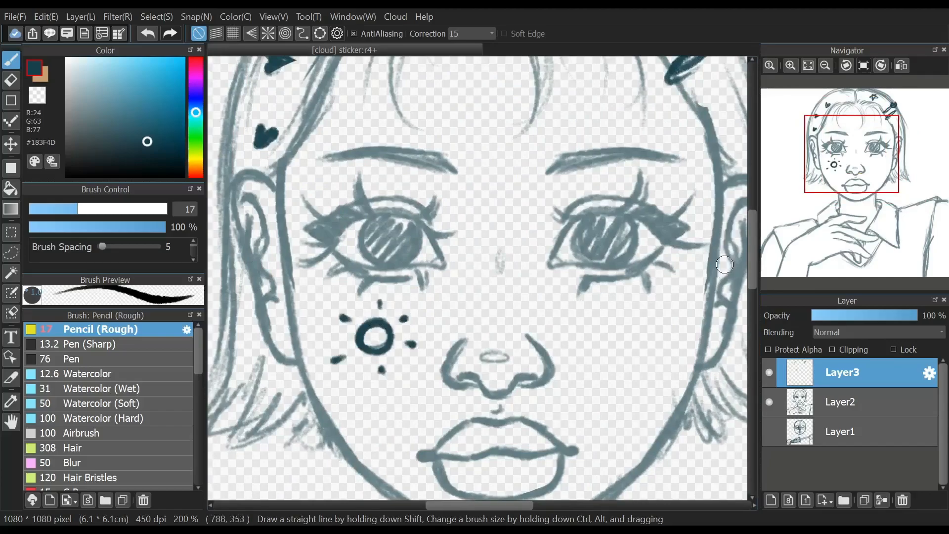
Lasso the sun-shaped cheek mark, copy and paste it onto a new layer, and clear the selection
left_click(10, 253)
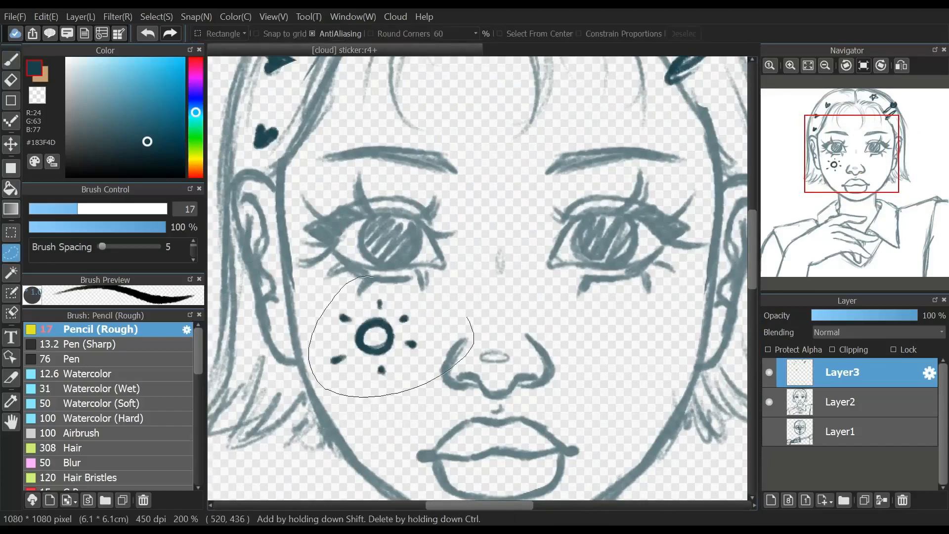
left_click_drag(468, 316, 464, 311)
key("ctrl+c")
key("ctrl+v")
key("ctrl+d")
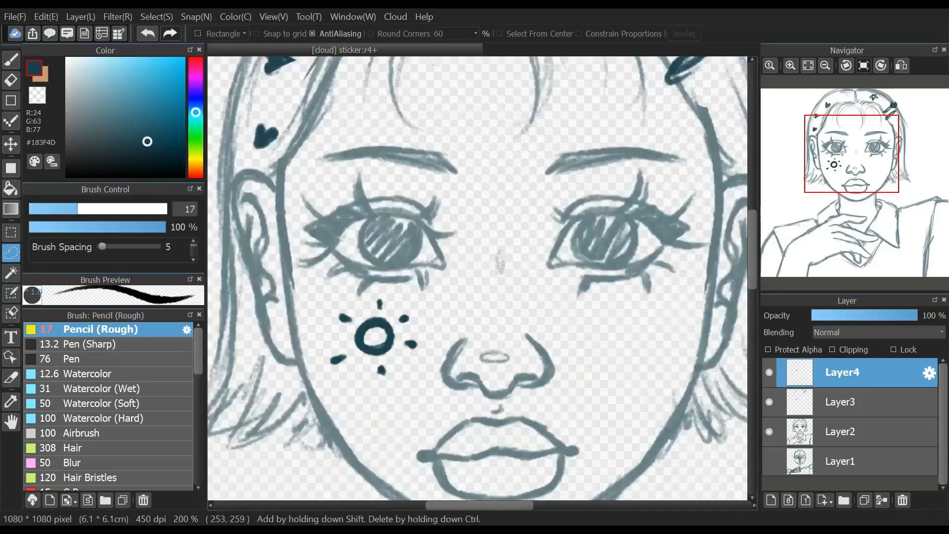
Move the pasted cheek mark onto the opposite cheek and flip it horizontally to mirror the original
left_click(11, 144)
left_click_drag(374, 336, 628, 332)
key("ctrl+t")
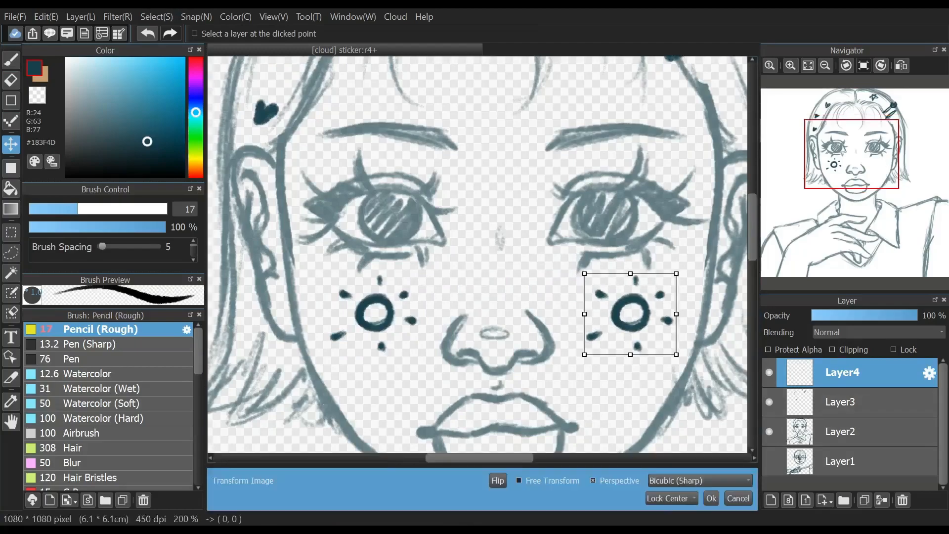
left_click(498, 480)
left_click(900, 66)
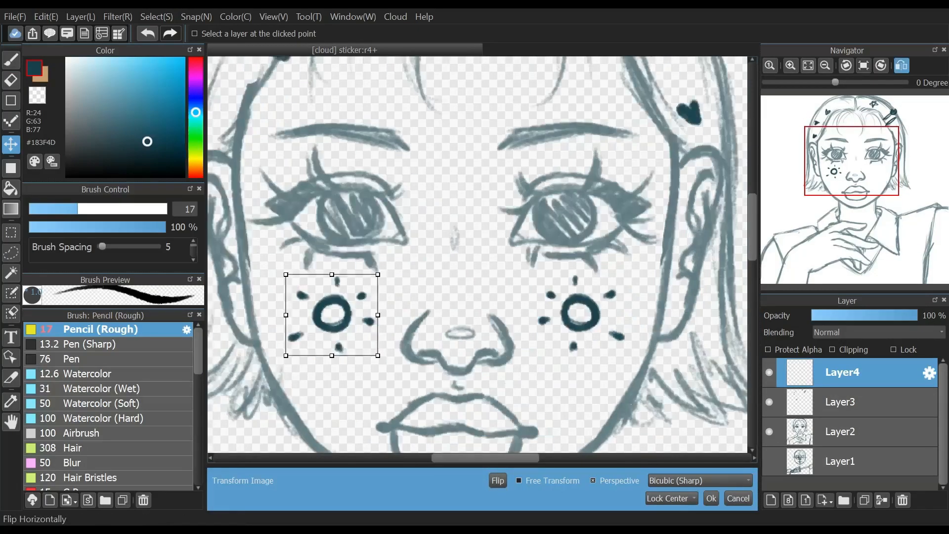
key("Return")
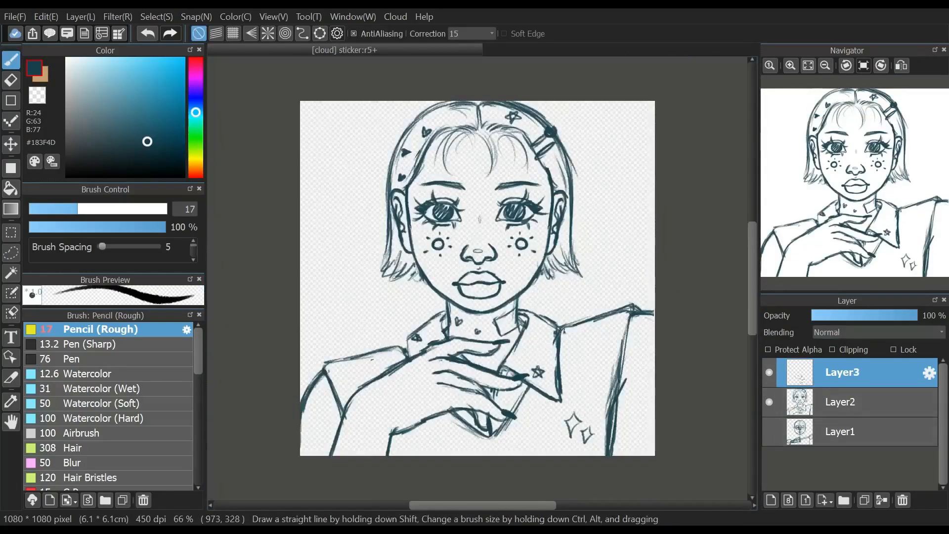
Place Layer3 below the Layer2 sketch and fill the whole canvas on it with a light grey rectangle
mouse_move(840, 372)
left_mouse_down()
mouse_move(840, 410)
mouse_move(840, 402)
left_mouse_up()
left_click(11, 168)
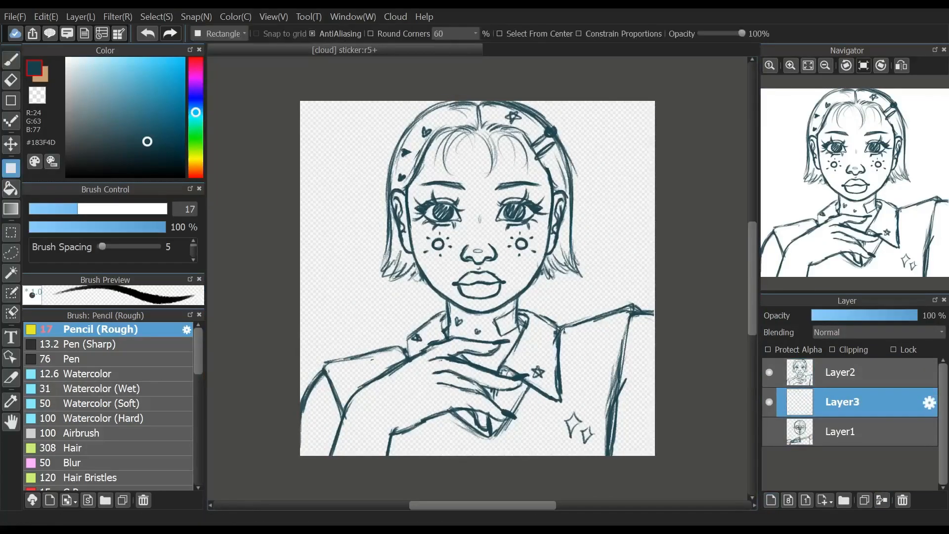
left_click(67, 95)
mouse_move(668, 87)
left_mouse_down()
mouse_move(556, 418)
mouse_move(271, 472)
left_mouse_up()
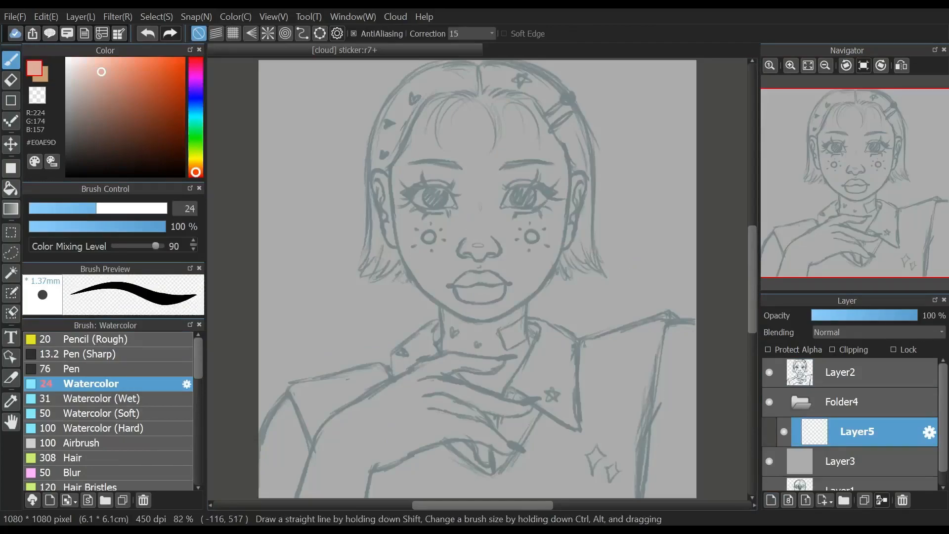
Paint skin base colour #E0AE9D on Layer5 around the forehead, eyes and face edges with the Watercolor brush
mouse_move(456, 116)
left_mouse_down()
mouse_move(420, 156)
mouse_move(432, 106)
left_mouse_up()
mouse_move(483, 74)
left_mouse_down()
mouse_move(514, 99)
mouse_move(561, 175)
mouse_move(559, 197)
mouse_move(489, 213)
mouse_move(526, 175)
left_mouse_up()
left_click_drag(472, 213, 461, 188)
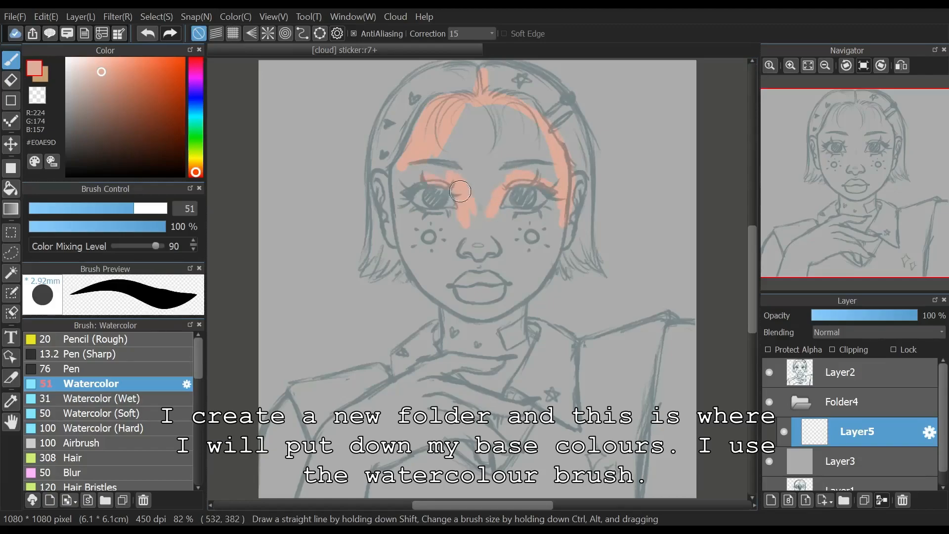
left_click_drag(403, 176, 407, 260)
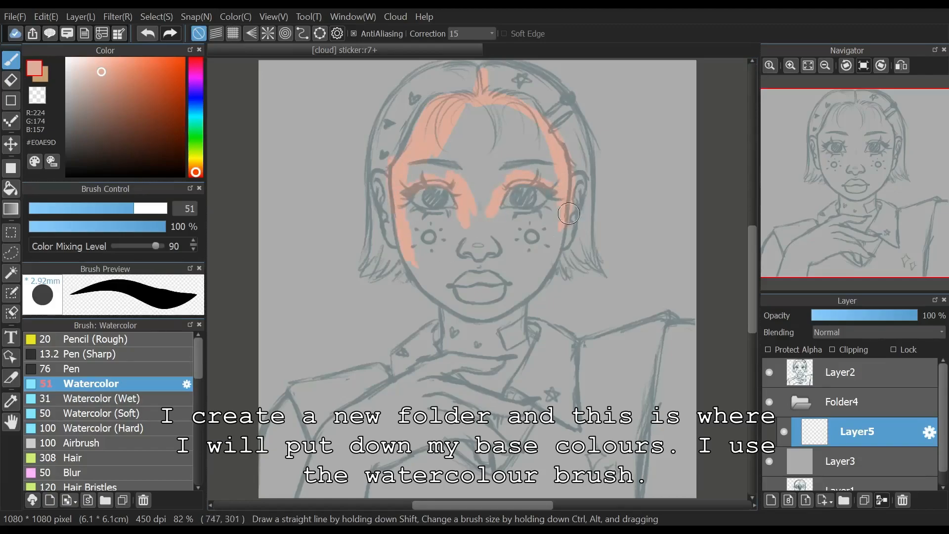
Select the Layer2 sketch and recolour its lines purple
left_click(850, 372)
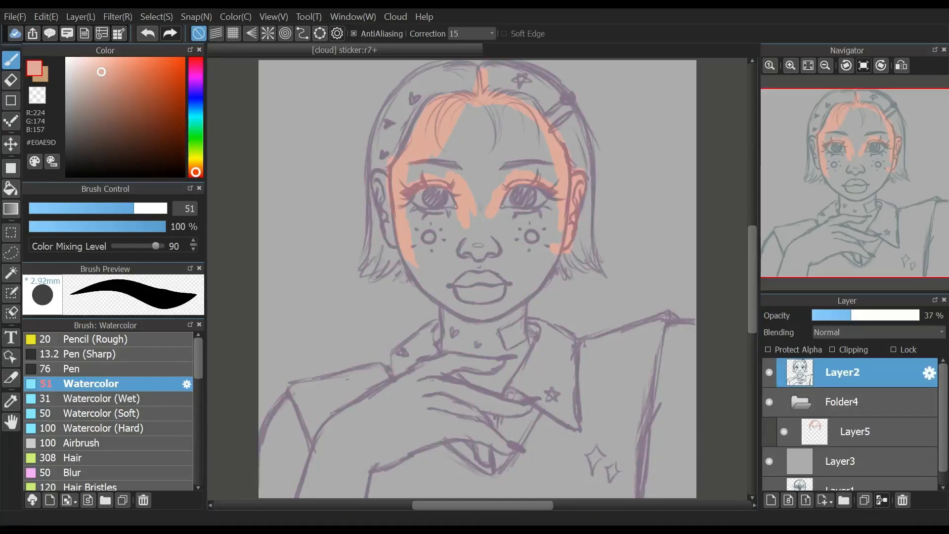
Extend the skin base #E0AE9D on Layer5 over the cheek and along the jaw and neck edges down to the V neckline
left_click(855, 431)
mouse_move(421, 222)
left_mouse_down()
mouse_move(423, 267)
mouse_move(420, 220)
left_mouse_up()
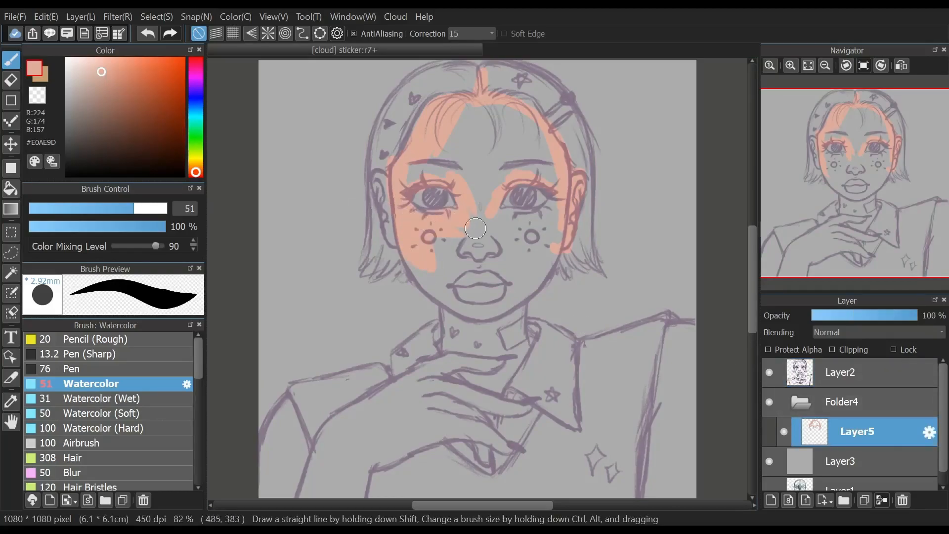
left_click_drag(490, 201, 495, 213)
mouse_move(558, 239)
left_mouse_down()
mouse_move(507, 306)
mouse_move(516, 343)
left_mouse_up()
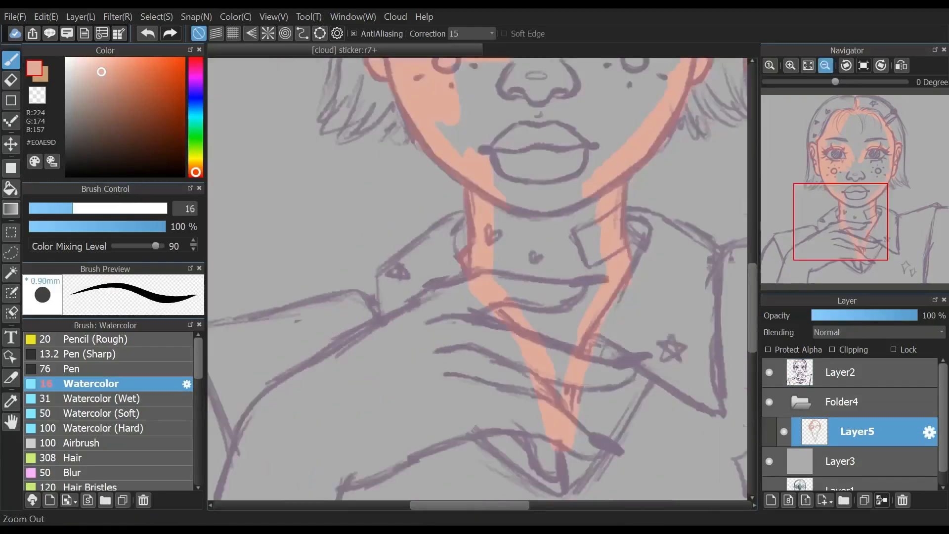
Fill the enclosed face and neck area on Layer5 with skin colour #E0AE9D while the Layer2 sketch is temporarily hidden
left_click(825, 66)
left_click(824, 65)
left_click(768, 372)
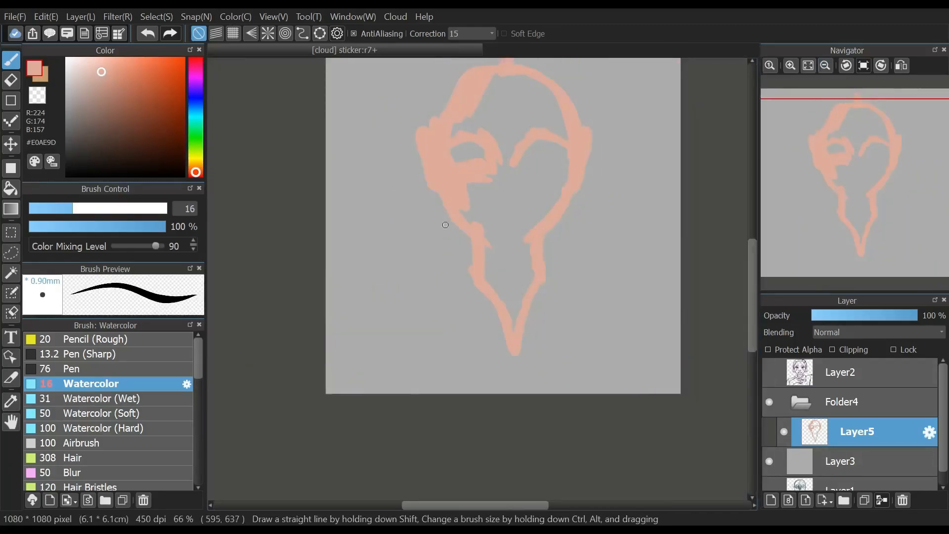
left_click(10, 189)
left_click(513, 180)
left_click(10, 60)
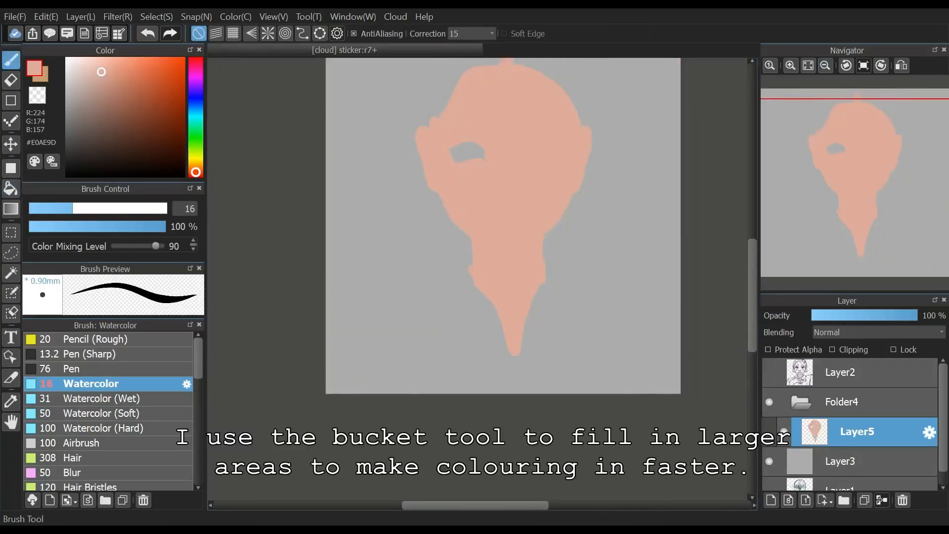
left_click(768, 372)
Add a layer above Layer5, hide Layer5, and trace both forearm edges on the new layer in skin colour #E0AE9D
left_click(770, 499)
left_click(784, 460)
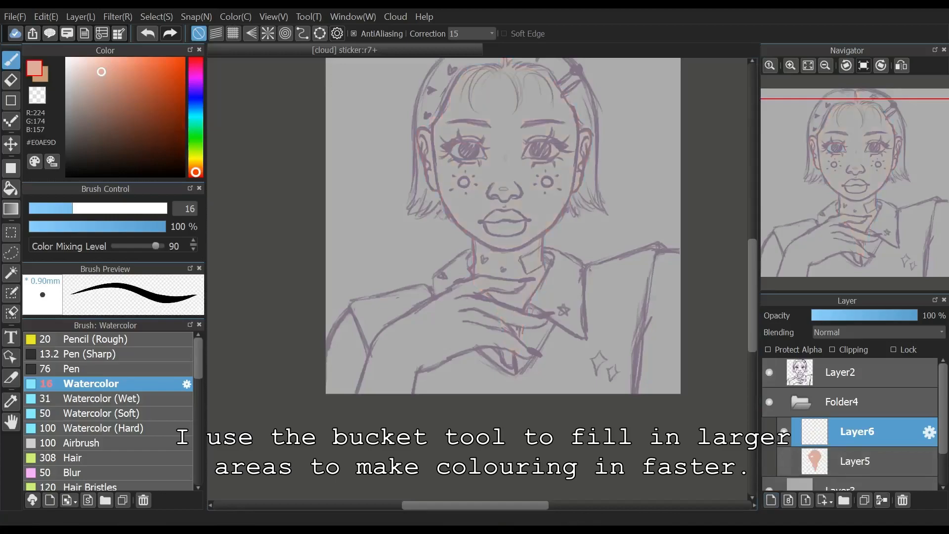
left_click(791, 65)
left_click(790, 65)
left_click(790, 65)
left_click_drag(840, 225, 811, 273)
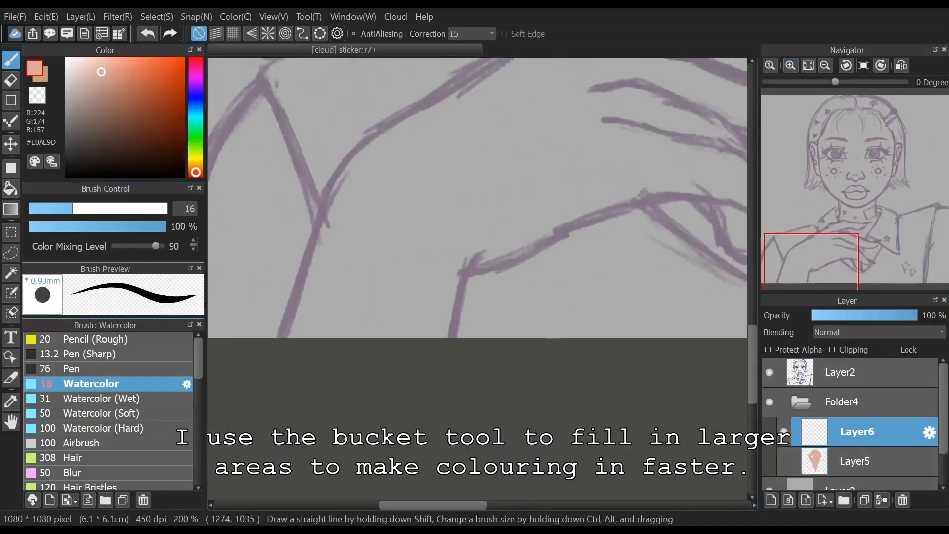
scroll(480, 263, "up", 1)
left_click_drag(460, 302, 444, 374)
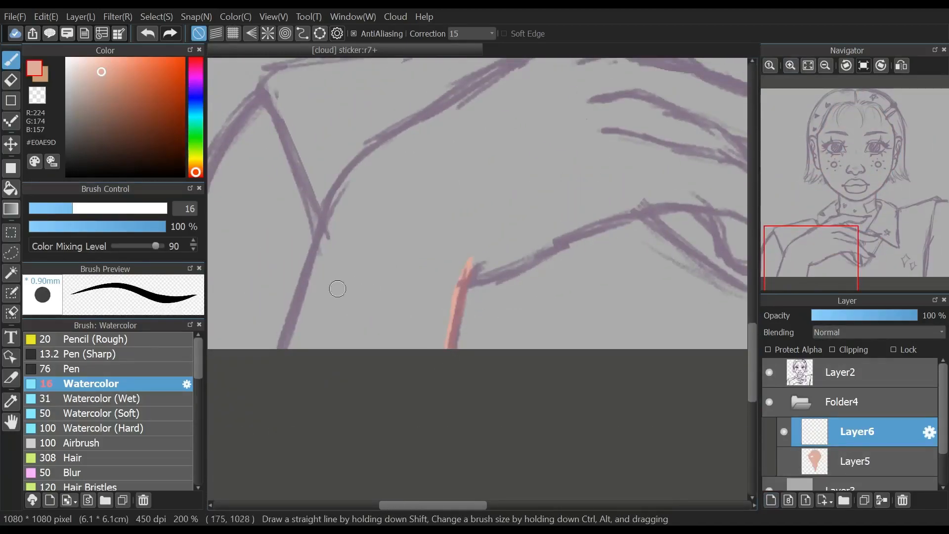
left_click(101, 208)
left_click_drag(338, 200, 298, 315)
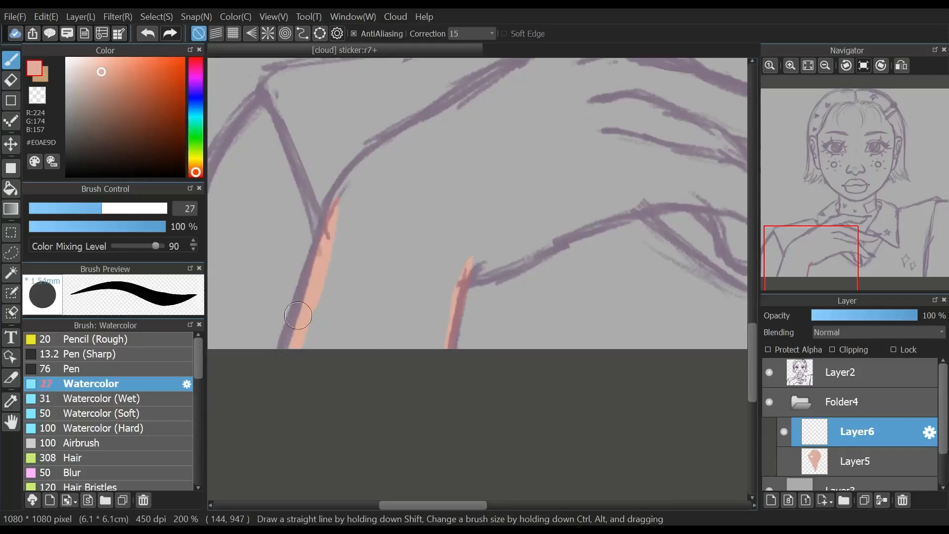
left_click_drag(411, 127, 343, 191)
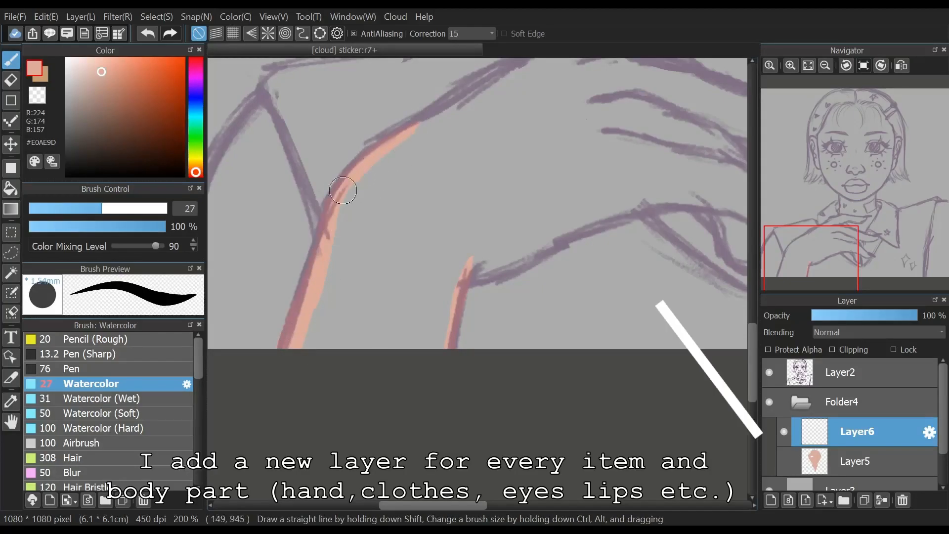
Trace the wrist, the hand's lower edge and the lower fingers on Layer6 with the Watercolor brush at size 27
mouse_move(657, 193)
left_mouse_down()
mouse_move(517, 292)
mouse_move(446, 313)
left_mouse_up()
mouse_move(557, 295)
left_mouse_down()
mouse_move(489, 309)
mouse_move(381, 359)
mouse_move(302, 370)
left_mouse_up()
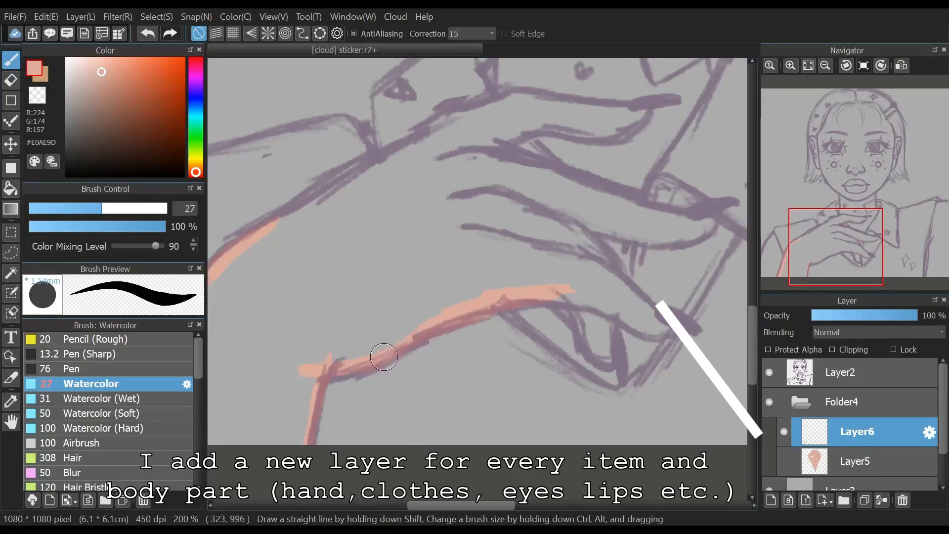
left_click_drag(675, 330, 587, 305)
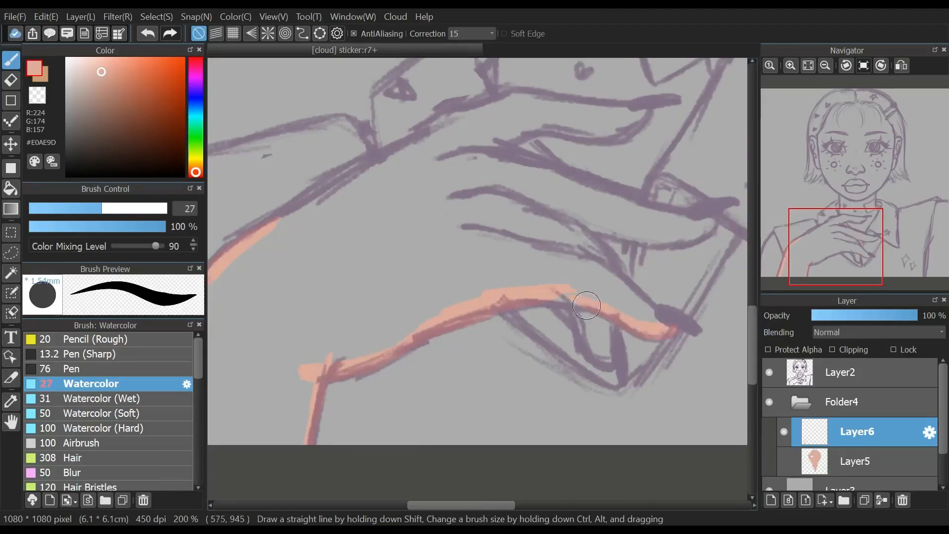
left_click_drag(653, 314, 555, 202)
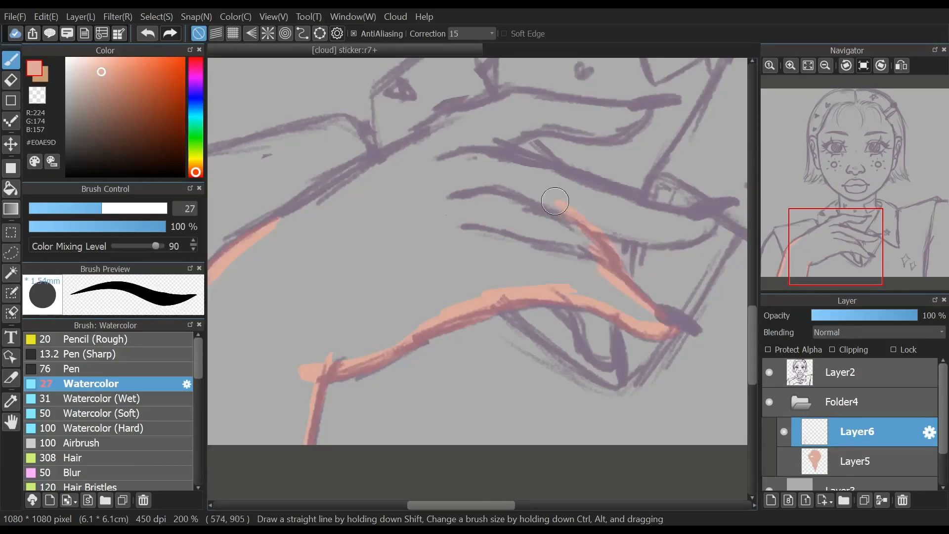
left_click_drag(610, 315, 609, 352)
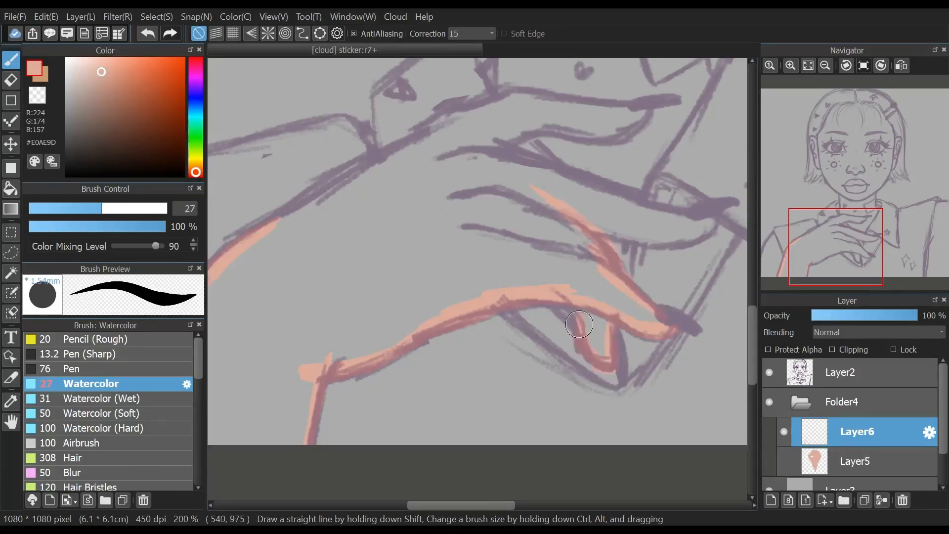
left_click_drag(572, 300, 583, 342)
Outline the two upper fingers in skin colour and join the back of the hand to the forearm's upper edge
mouse_move(715, 210)
left_mouse_down()
mouse_move(692, 243)
mouse_move(567, 218)
left_mouse_up()
left_click_drag(659, 207, 436, 157)
left_click(847, 245)
mouse_move(580, 153)
left_mouse_down()
mouse_move(573, 201)
mouse_move(533, 232)
mouse_move(467, 221)
left_mouse_up()
left_click_drag(579, 198, 476, 190)
left_click_drag(407, 199, 332, 243)
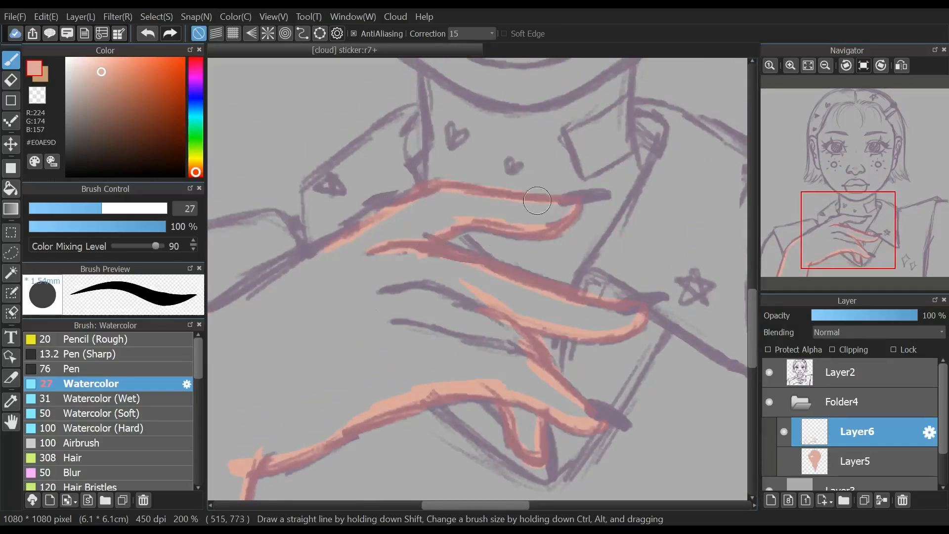
left_click_drag(848, 236, 795, 242)
left_click_drag(646, 207, 510, 290)
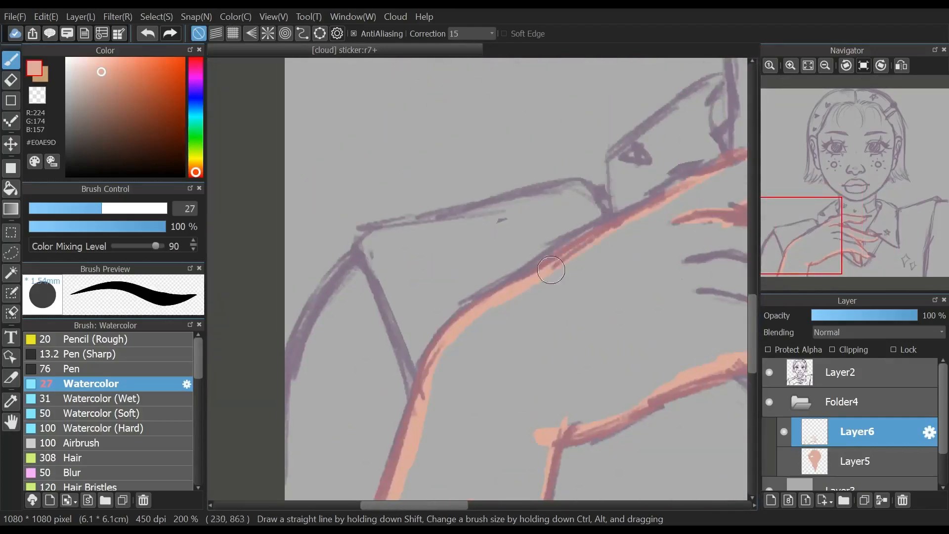
Fill the outlined hand and forearm on Layer6 with skin colour #E0AE9D while the Layer2 sketch is temporarily hidden
left_click(769, 372)
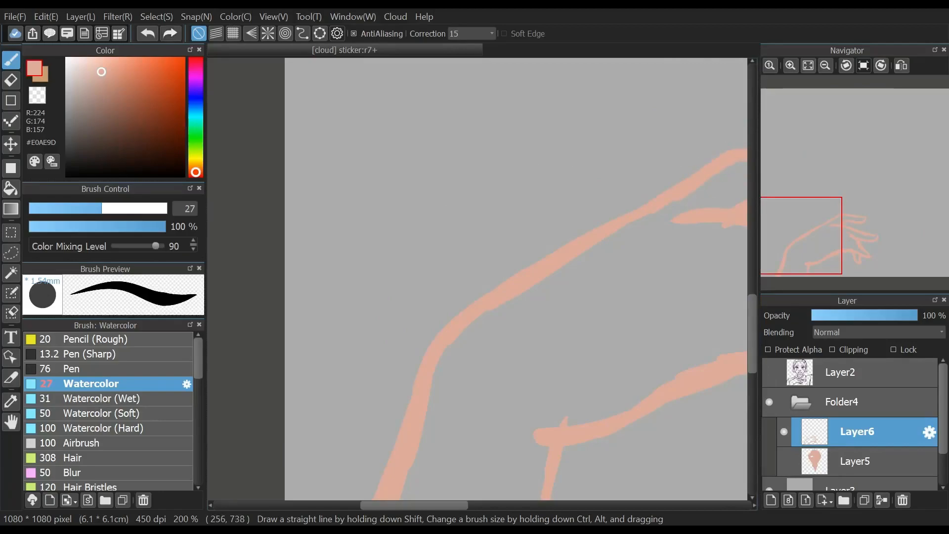
left_click(824, 65)
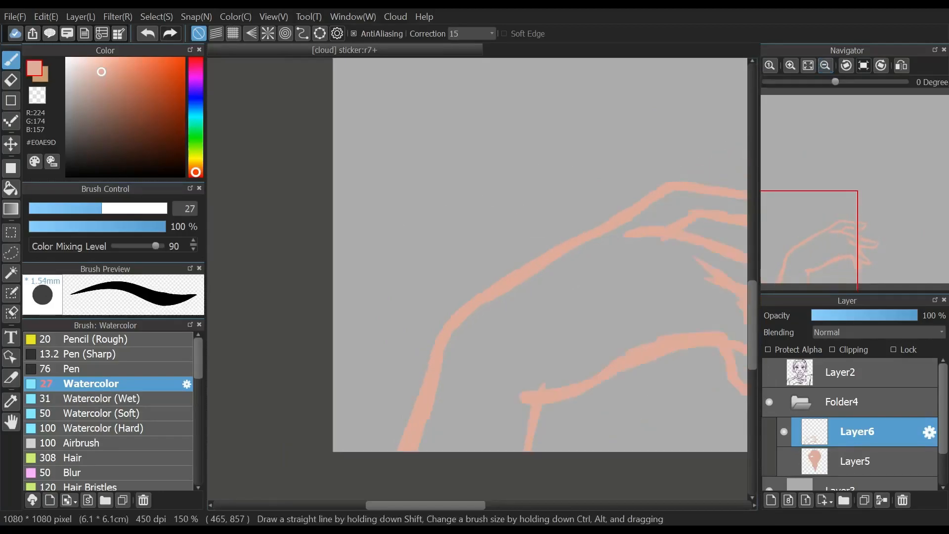
left_click(825, 65)
left_click_drag(795, 242, 847, 217)
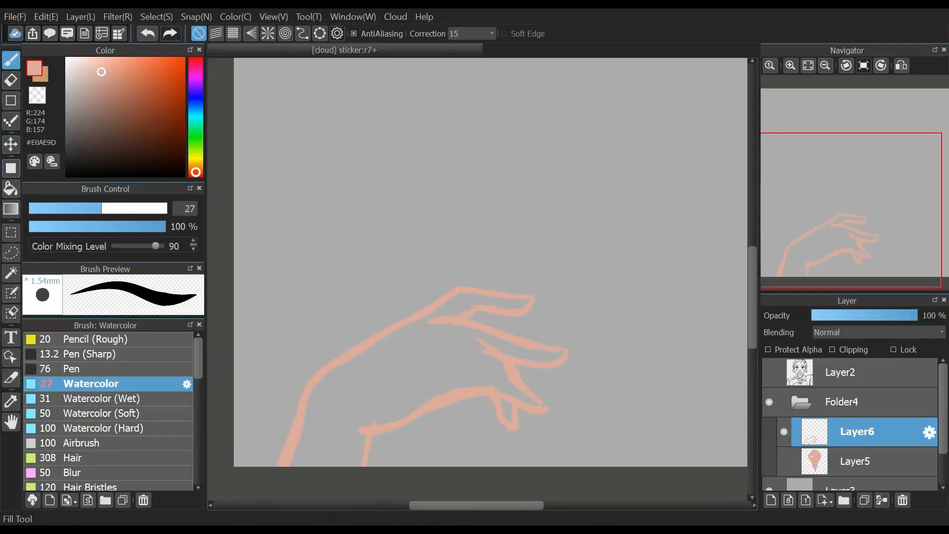
left_click(11, 188)
left_click(400, 371)
left_click(478, 303)
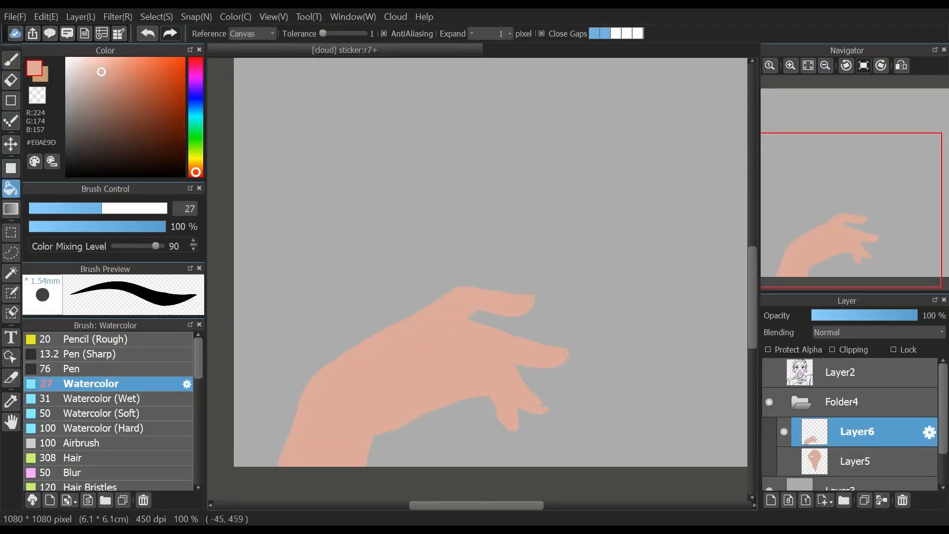
key("b")
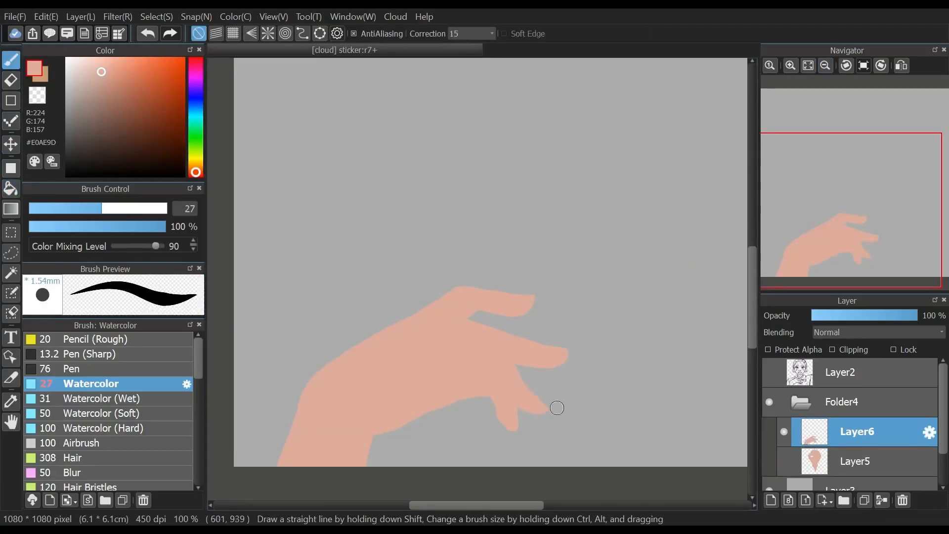
left_click(769, 372)
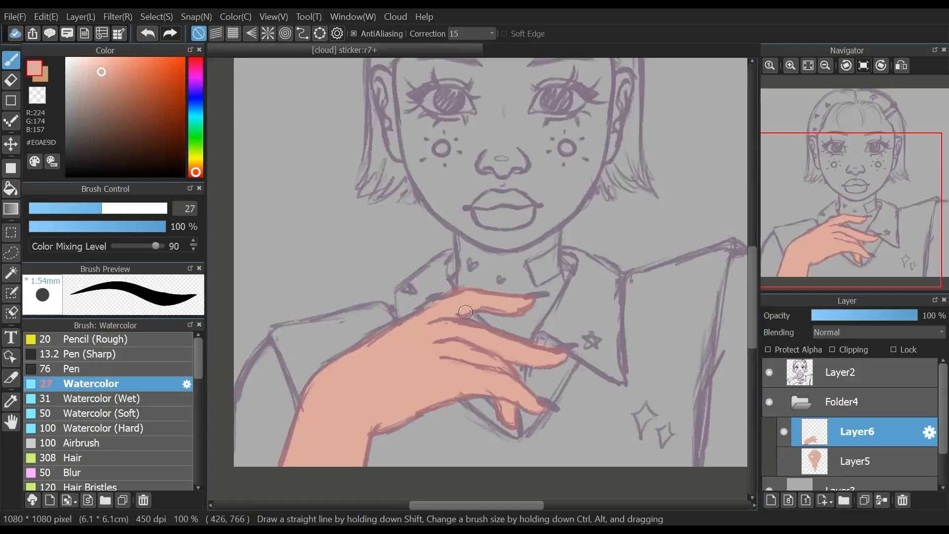
Show Layer5 again, add a layer beneath it and paint both eyes there in #5A5B70 with a size 80 Watercolor brush
left_click(790, 66)
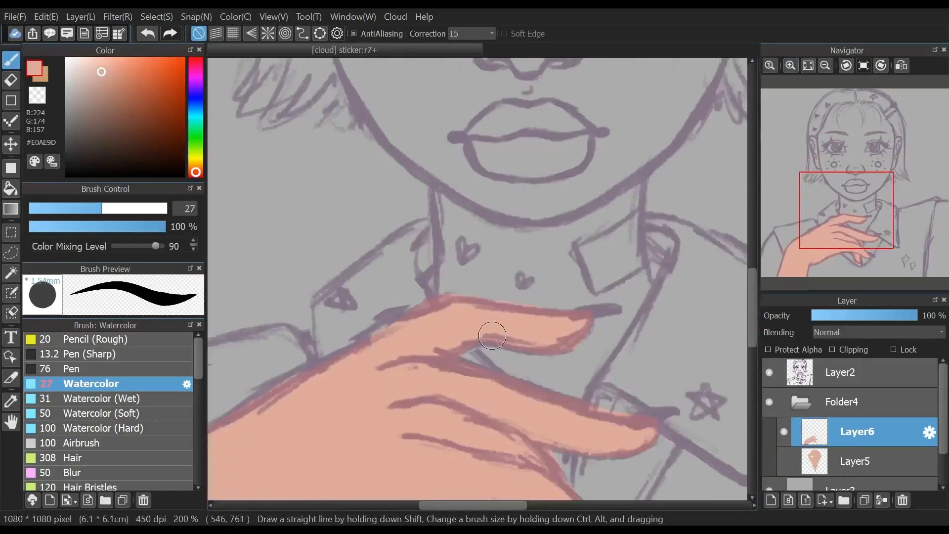
left_click(769, 372)
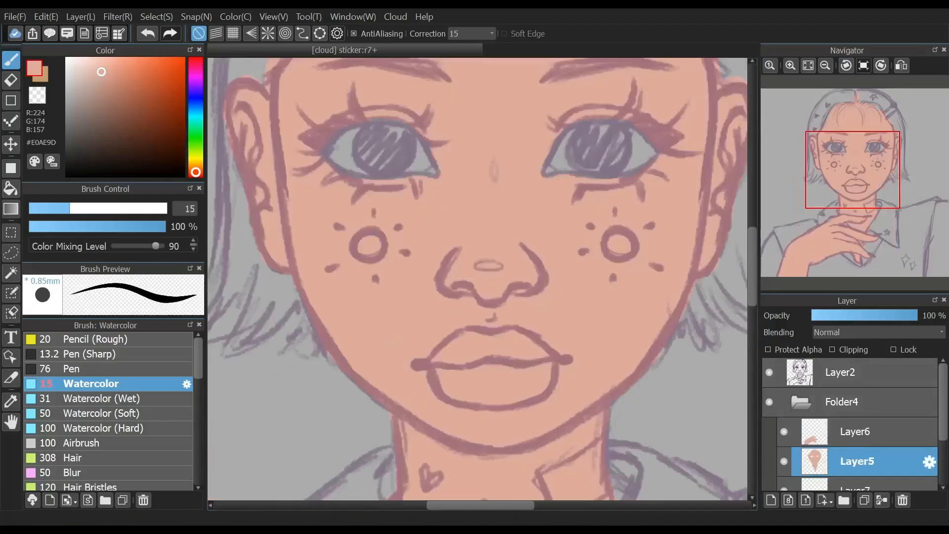
key("ctrl+shift+n")
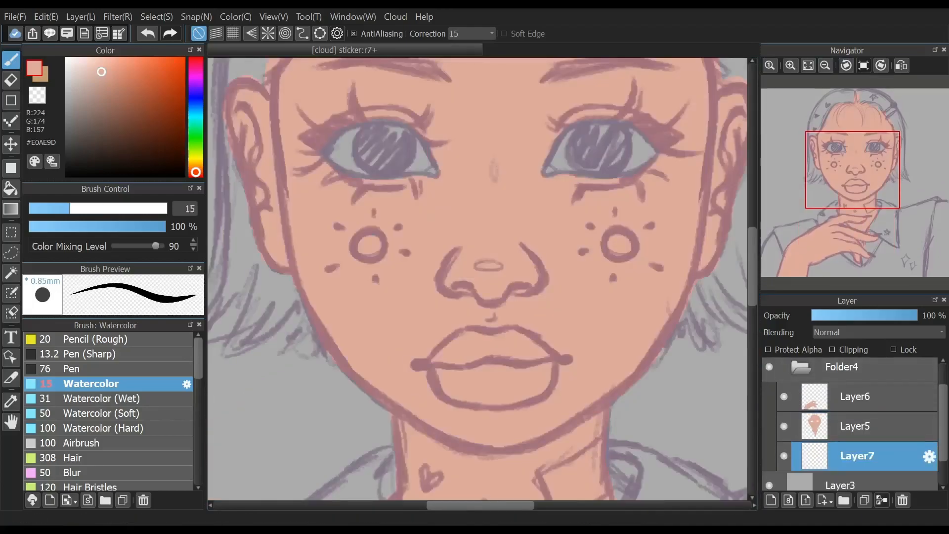
left_click(825, 65)
left_click(196, 97)
left_click_drag(99, 140, 88, 125)
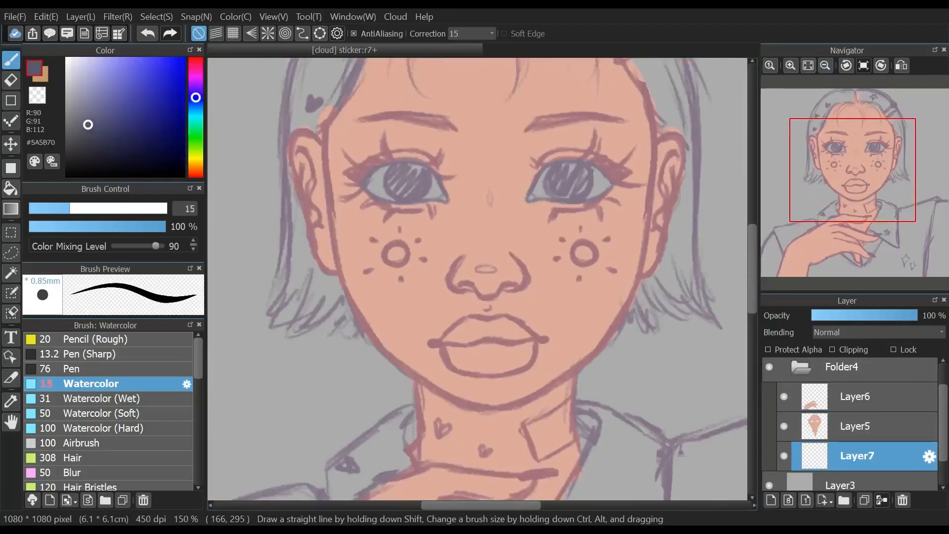
left_click_drag(69, 208, 144, 208)
mouse_move(552, 166)
left_mouse_down()
mouse_move(570, 132)
mouse_move(597, 199)
mouse_move(577, 215)
left_mouse_up()
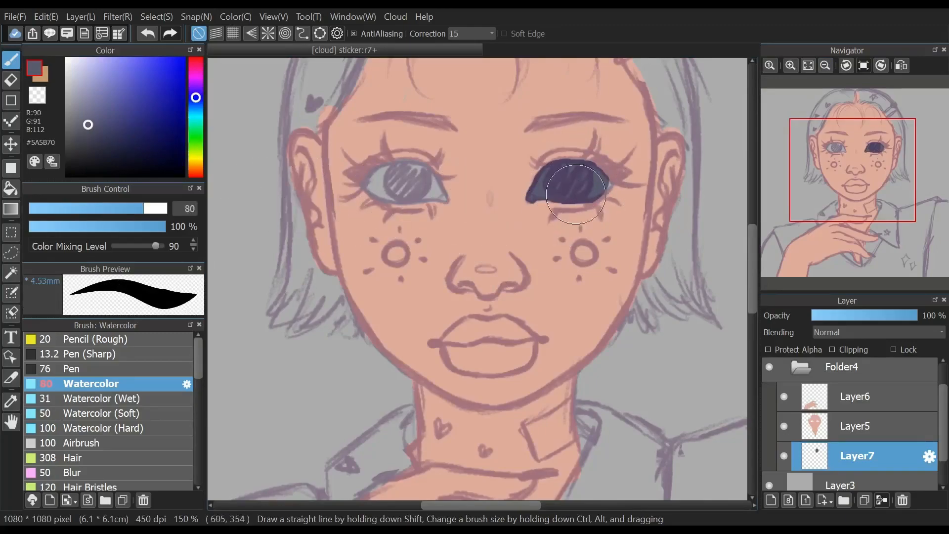
mouse_move(375, 200)
left_mouse_down()
mouse_move(443, 208)
mouse_move(397, 175)
left_mouse_up()
left_click(864, 203)
left_click_drag(864, 204, 853, 164)
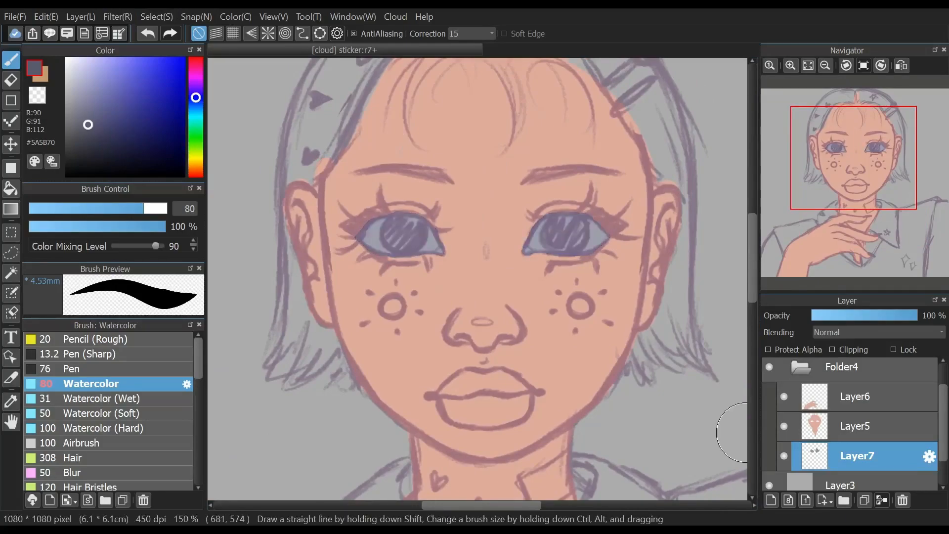
Lighten the skin base colour of the face on Layer5 and of the hand on Layer6
left_click(860, 426)
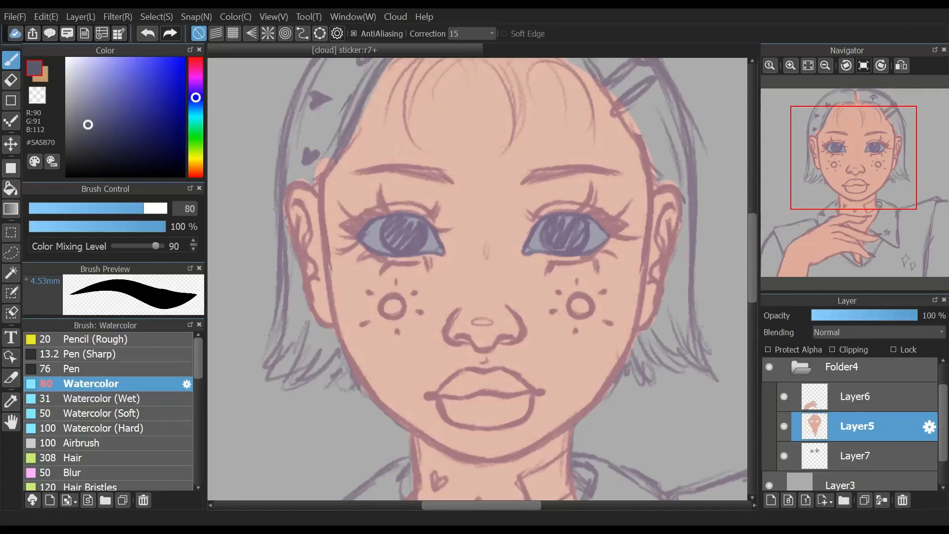
left_click(857, 396)
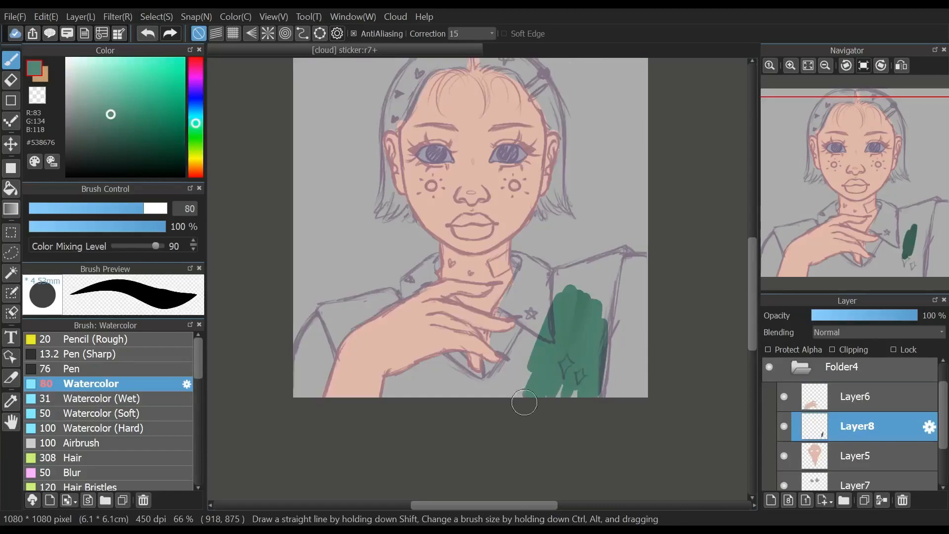
Paint the vest's lower front on Layer8 in green #538676, refining its armhole and V neckline edges with a smaller Watercolor brush
mouse_move(517, 402)
left_mouse_down()
mouse_move(497, 384)
mouse_move(476, 405)
mouse_move(544, 386)
mouse_move(578, 394)
mouse_move(557, 391)
mouse_move(596, 348)
mouse_move(463, 390)
mouse_move(493, 378)
mouse_move(472, 396)
mouse_move(452, 371)
mouse_move(495, 390)
mouse_move(449, 359)
mouse_move(452, 400)
mouse_move(467, 399)
mouse_move(446, 389)
mouse_move(430, 409)
mouse_move(413, 351)
mouse_move(399, 360)
mouse_move(388, 410)
left_mouse_up()
left_click(91, 208)
double_click(789, 65)
mouse_move(857, 221)
left_mouse_down()
mouse_move(857, 237)
mouse_move(900, 220)
left_mouse_up()
mouse_move(640, 189)
left_mouse_down()
mouse_move(613, 257)
mouse_move(611, 230)
mouse_move(597, 407)
left_mouse_up()
left_click_drag(896, 224, 905, 237)
left_click_drag(575, 283, 571, 414)
left_click_drag(576, 314, 571, 415)
left_click_drag(545, 362, 547, 492)
left_click_drag(567, 321, 549, 491)
Trace the vest's shoulder and collar edges beside the star-marked collar in green #538676 and fill the area between them
left_click_drag(904, 237, 914, 213)
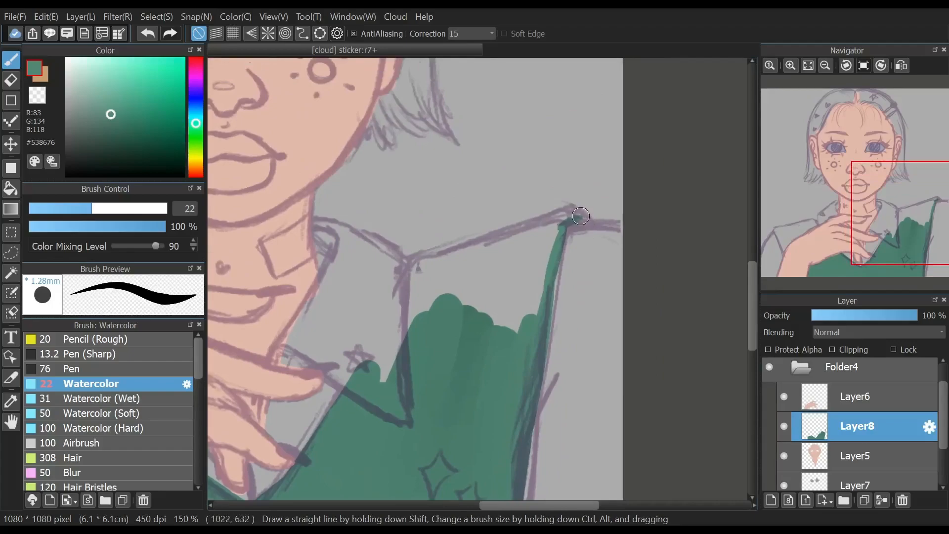
mouse_move(585, 218)
left_mouse_down()
mouse_move(430, 255)
mouse_move(411, 332)
left_mouse_up()
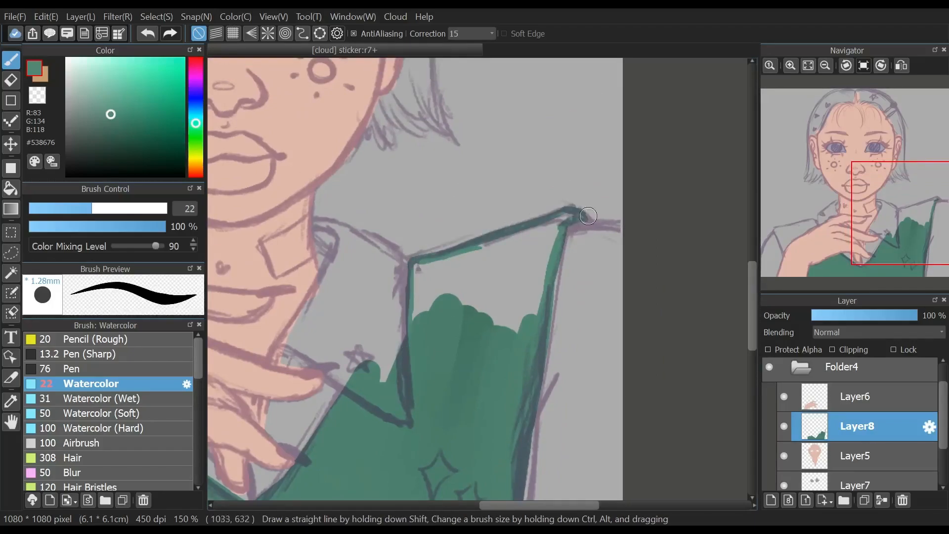
left_click_drag(914, 213, 869, 235)
left_click_drag(690, 178, 691, 224)
left_click(132, 208)
mouse_move(651, 167)
left_mouse_down()
mouse_move(637, 210)
mouse_move(623, 185)
mouse_move(615, 221)
mouse_move(673, 181)
mouse_move(709, 172)
mouse_move(715, 243)
left_mouse_up()
left_click_drag(909, 199, 903, 200)
mouse_move(581, 312)
left_mouse_down()
mouse_move(542, 354)
mouse_move(574, 303)
mouse_move(581, 337)
mouse_move(592, 314)
left_mouse_up()
left_click(93, 208)
mouse_move(616, 268)
left_mouse_down()
mouse_move(579, 306)
mouse_move(589, 306)
mouse_move(556, 292)
mouse_move(503, 321)
mouse_move(559, 292)
mouse_move(541, 294)
mouse_move(463, 331)
mouse_move(464, 313)
mouse_move(473, 324)
mouse_move(617, 277)
mouse_move(593, 283)
mouse_move(610, 268)
mouse_move(597, 419)
left_mouse_up()
Outline the vest's opposite shoulder above the raised forearm in green #538676 and paint its inside solid
left_click_drag(868, 215, 804, 244)
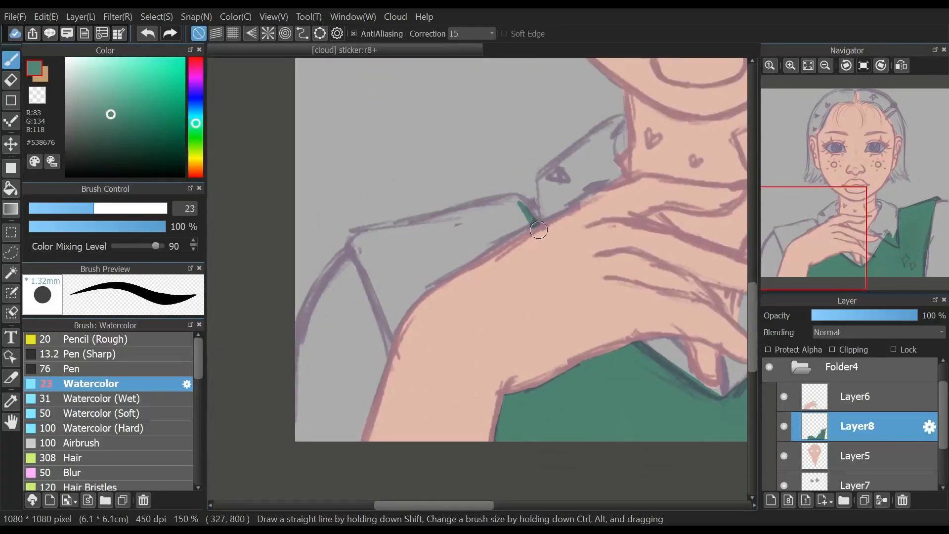
mouse_move(504, 199)
left_mouse_down()
mouse_move(495, 197)
mouse_move(518, 196)
mouse_move(356, 233)
mouse_move(394, 350)
left_mouse_up()
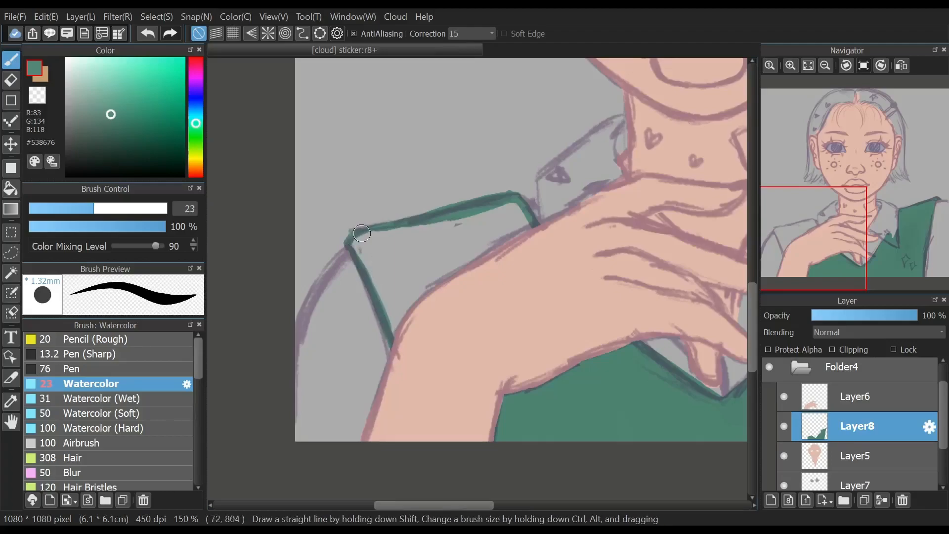
key("e")
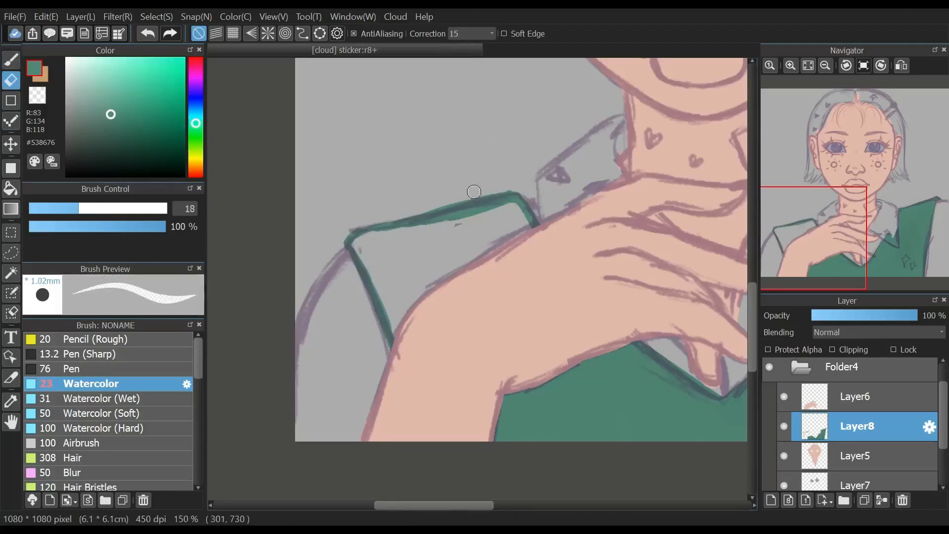
key("b")
mouse_move(429, 264)
left_mouse_down()
mouse_move(477, 262)
mouse_move(523, 222)
mouse_move(475, 224)
mouse_move(448, 278)
mouse_move(458, 301)
mouse_move(404, 251)
mouse_move(413, 332)
mouse_move(375, 275)
mouse_move(435, 235)
mouse_move(365, 239)
mouse_move(391, 284)
mouse_move(361, 263)
mouse_move(363, 238)
left_mouse_up()
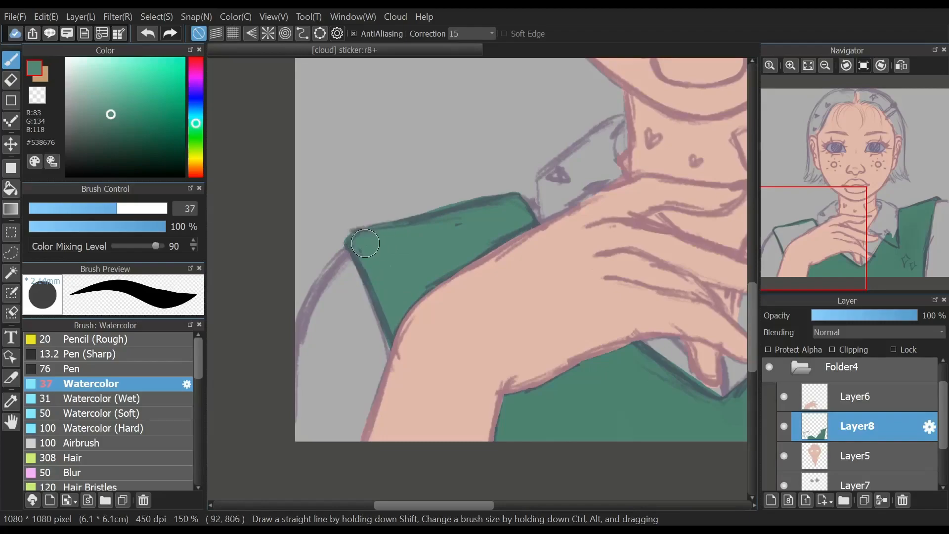
Outline the collar and both sleeves on Layer9 with a size 18 Watercolor brush and fill them in off-white #E9E9E9
left_click(80, 208)
scroll(853, 423, "up", 1)
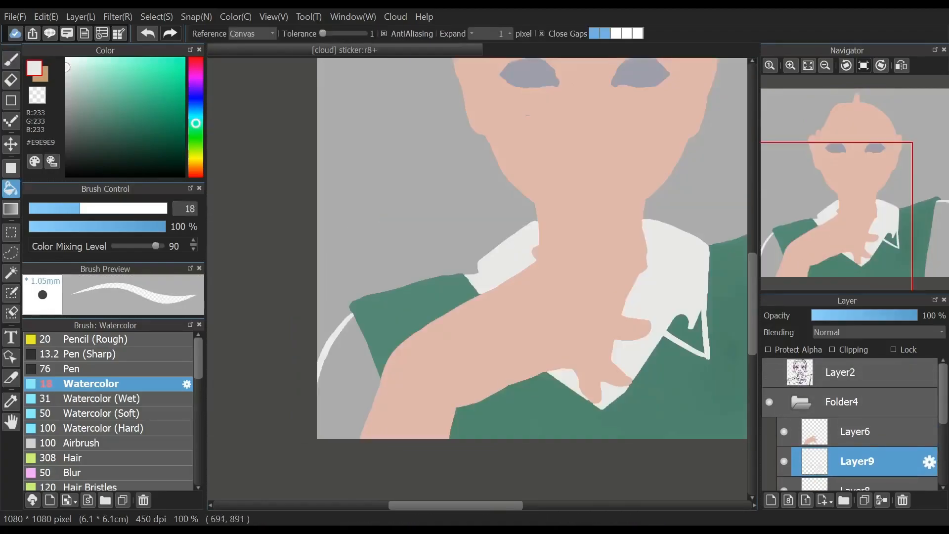
left_click(347, 374)
left_click(679, 322)
left_click_drag(883, 222, 893, 222)
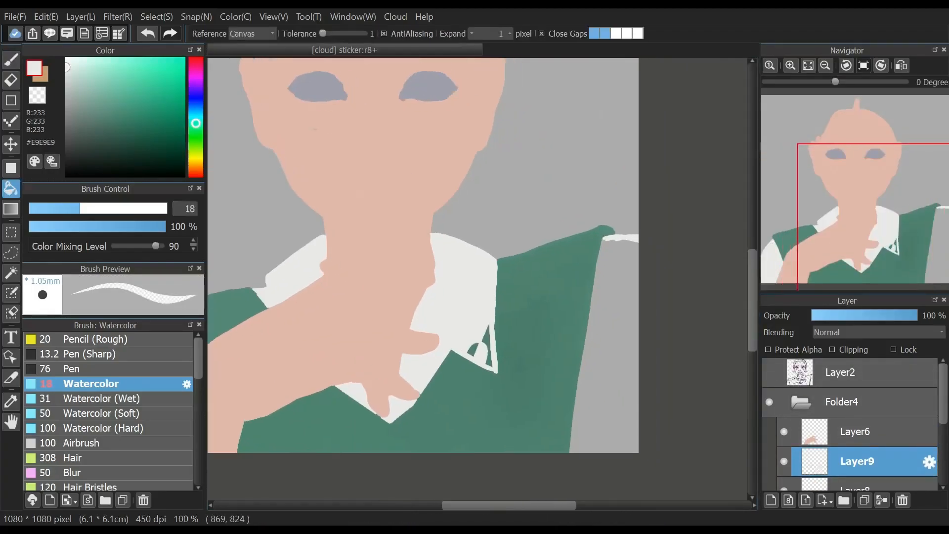
left_click(598, 350)
Sample the off-white #E9E9E9 and touch up the star-marked collar's edge beside the neck and fingers on Layer9
key("b")
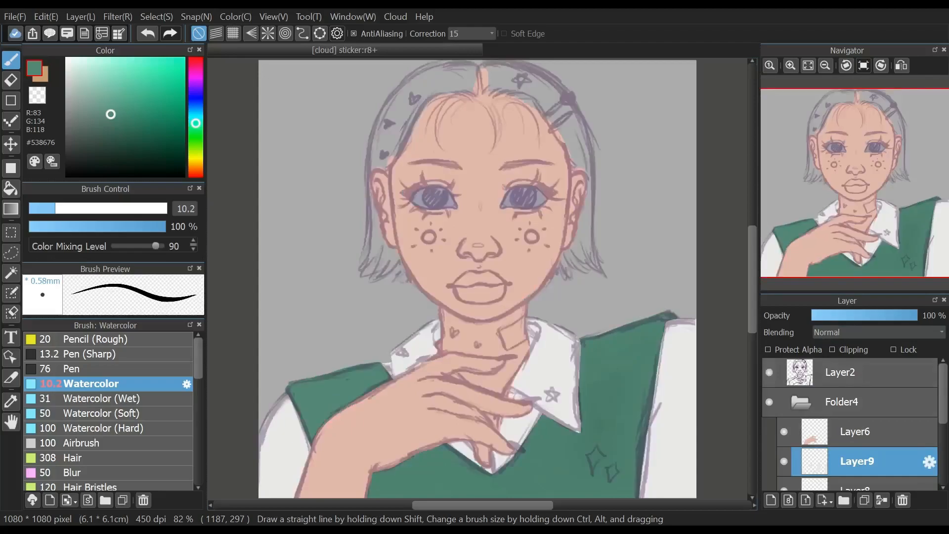
key("i")
left_click(540, 361)
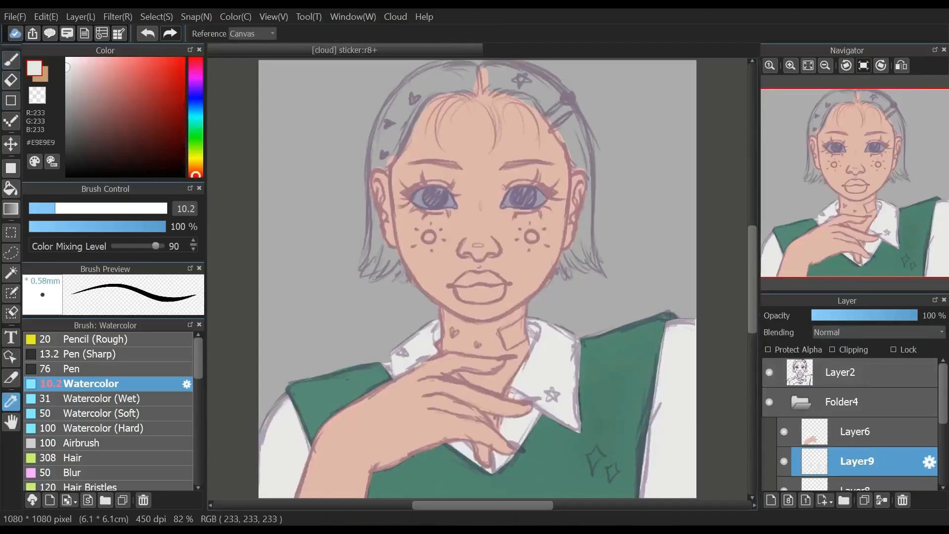
key("b")
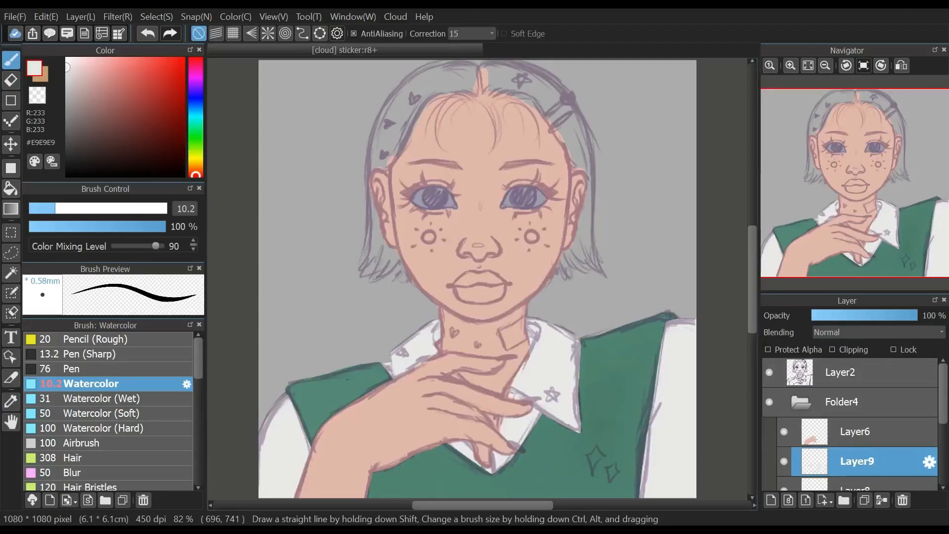
double_click(790, 65)
left_click_drag(884, 220, 870, 234)
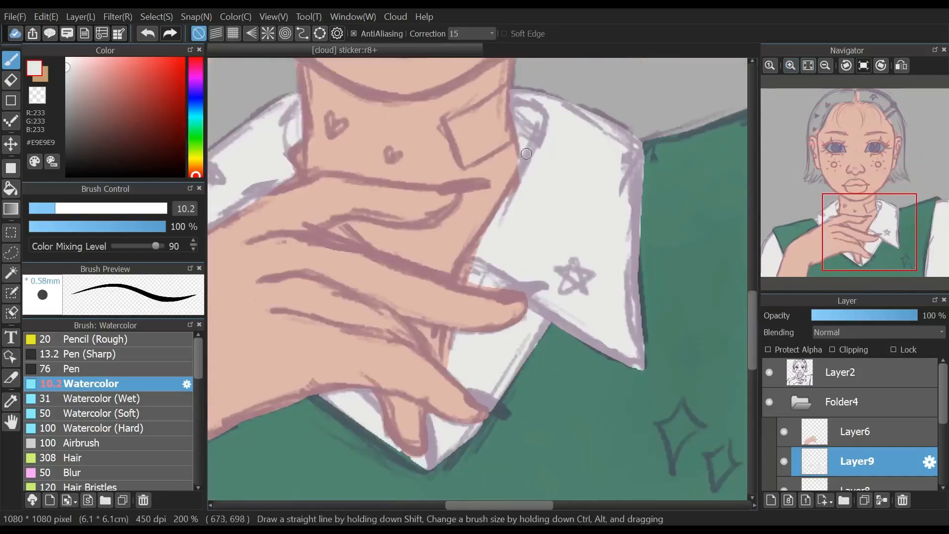
left_click_drag(323, 213, 376, 194, "ctrl+alt")
left_click_drag(516, 197, 474, 252)
left_click_drag(460, 284, 444, 392)
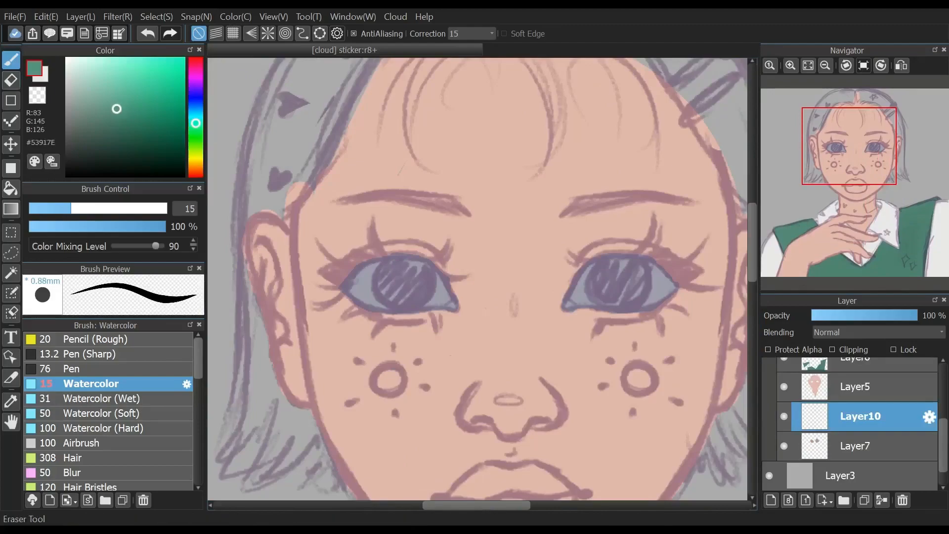
Draw a green #53917E iris shape on Layer10, duplicate the layer and place the copy over the other eye
left_click(10, 168)
left_click(220, 33)
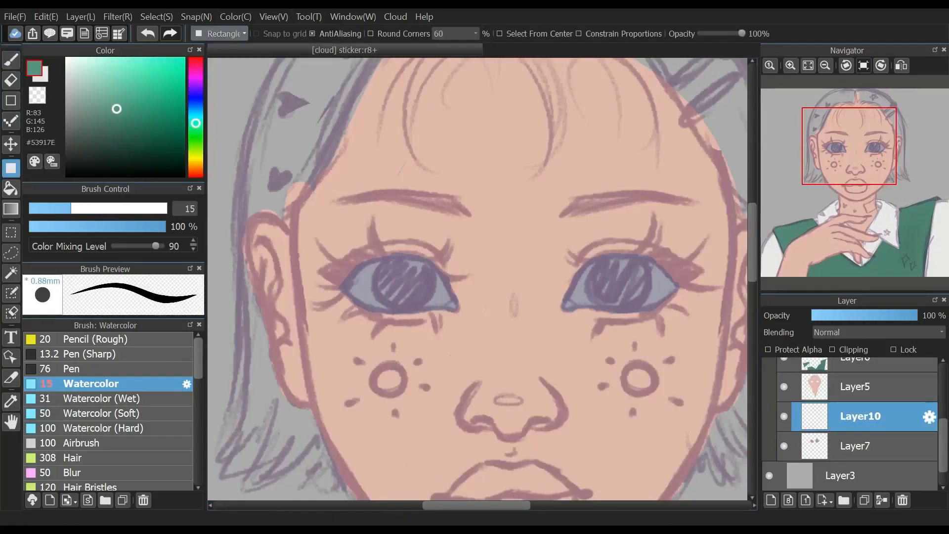
left_click(217, 60)
left_click_drag(376, 320, 644, 287)
left_click(10, 145)
left_click(864, 500)
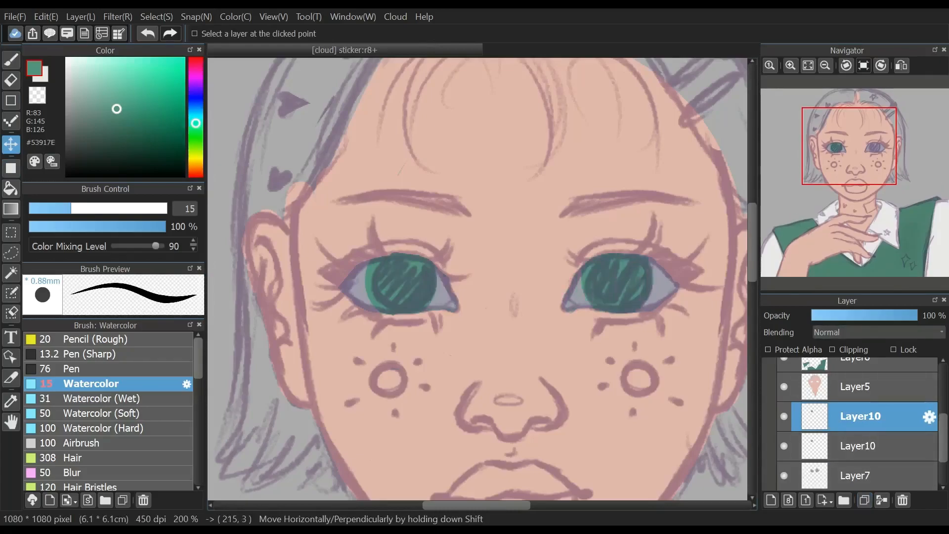
Check the whole figure's base colours with the Layer2 sketch hidden and the view mirrored, restoring both
scroll(849, 422, "up", 4)
left_click(769, 361)
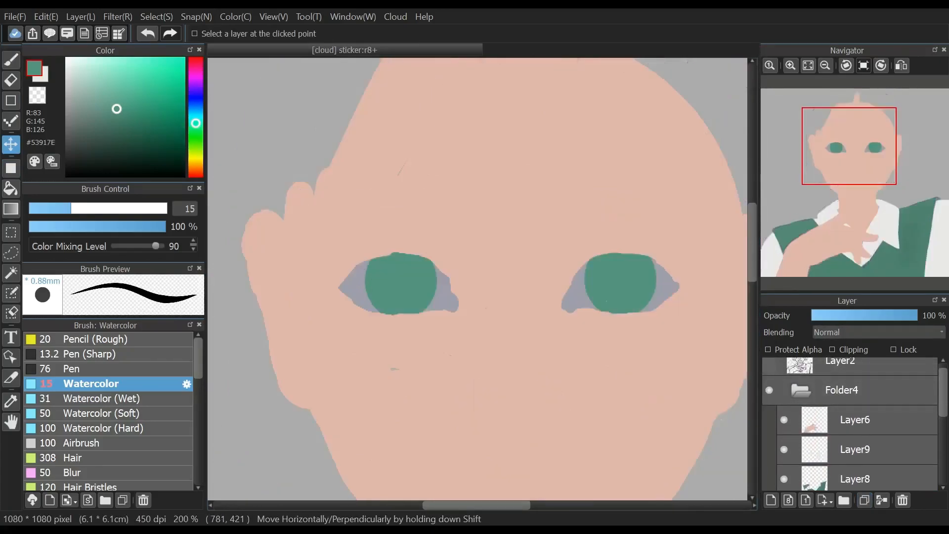
left_click(808, 65)
left_click(901, 65)
left_click(900, 65)
left_click(769, 361)
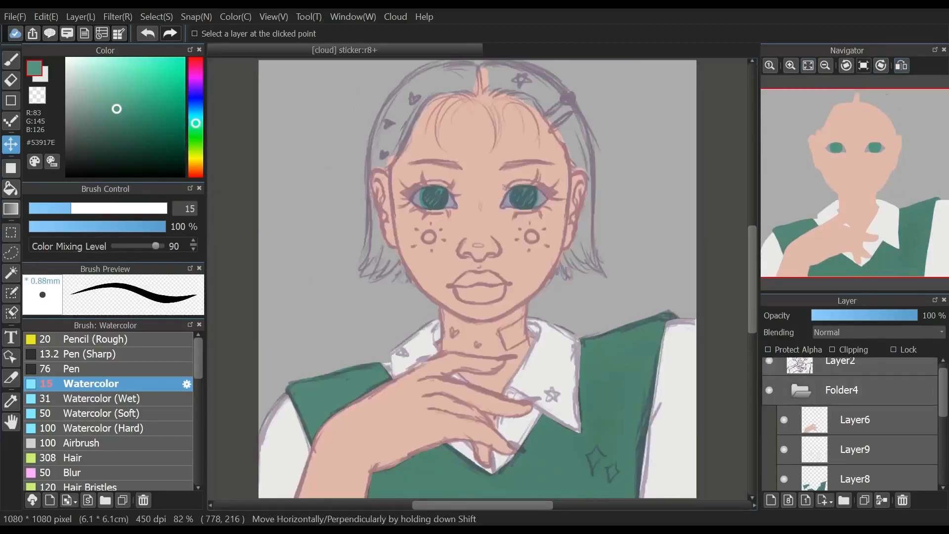
Merge the duplicated iris layer into Layer10 beneath it and save the drawing
scroll(849, 423, "down", 4)
left_click(881, 500)
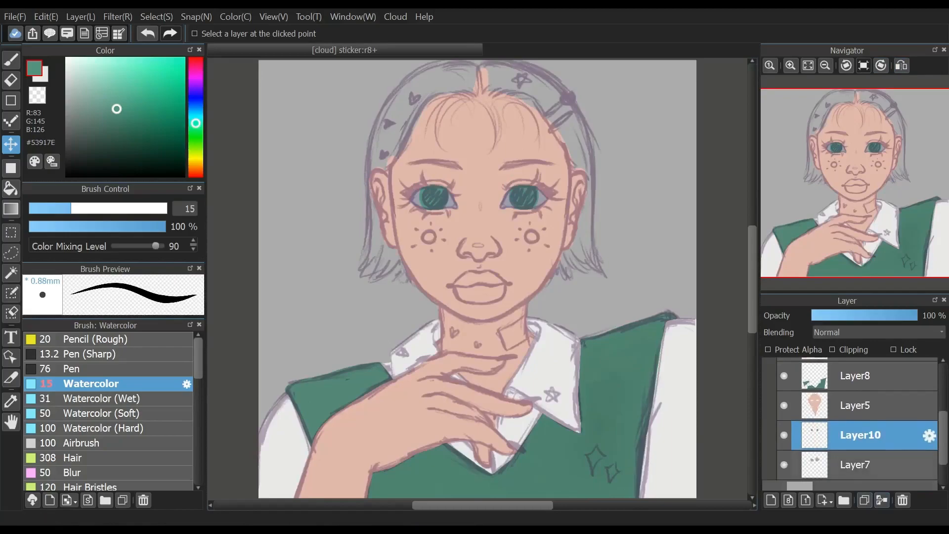
scroll(849, 424, "up", 3)
scroll(849, 424, "down", 1)
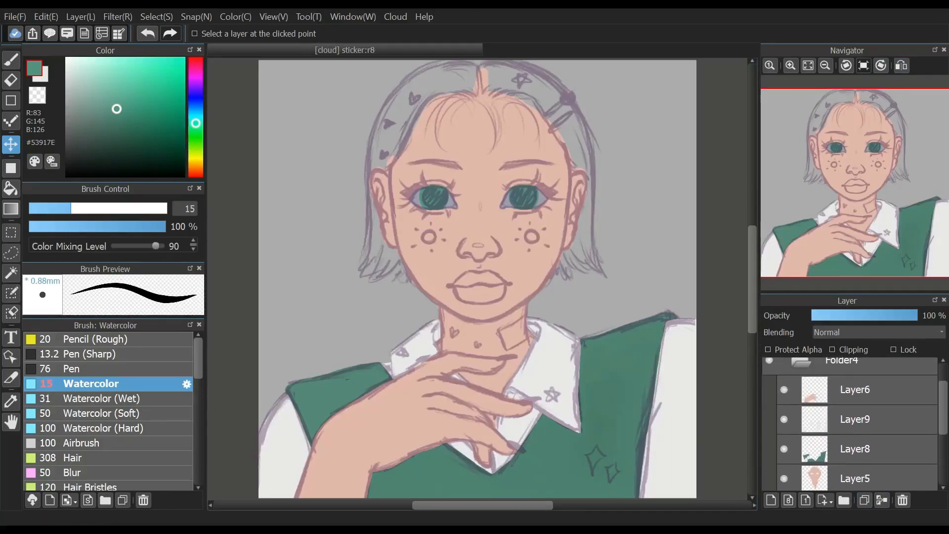
key("ctrl+s")
left_click(790, 65)
left_click(789, 66)
left_click_drag(855, 189, 858, 161)
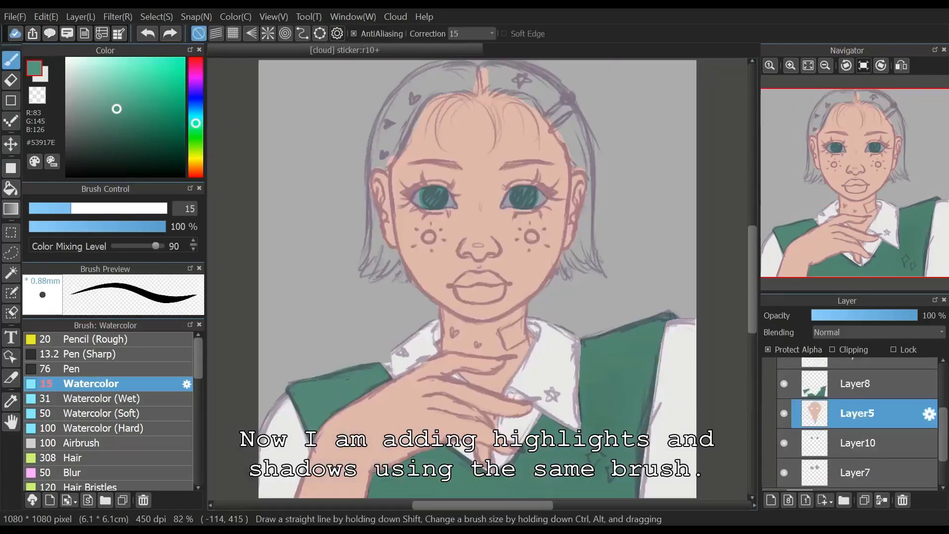
Set the shadow colour to #CB7259 and the Watercolor brush to size 44, and shade the eye sockets on Layer5
left_click(196, 171)
left_click_drag(137, 88, 132, 82)
left_click_drag(71, 208, 125, 208)
left_click(196, 173)
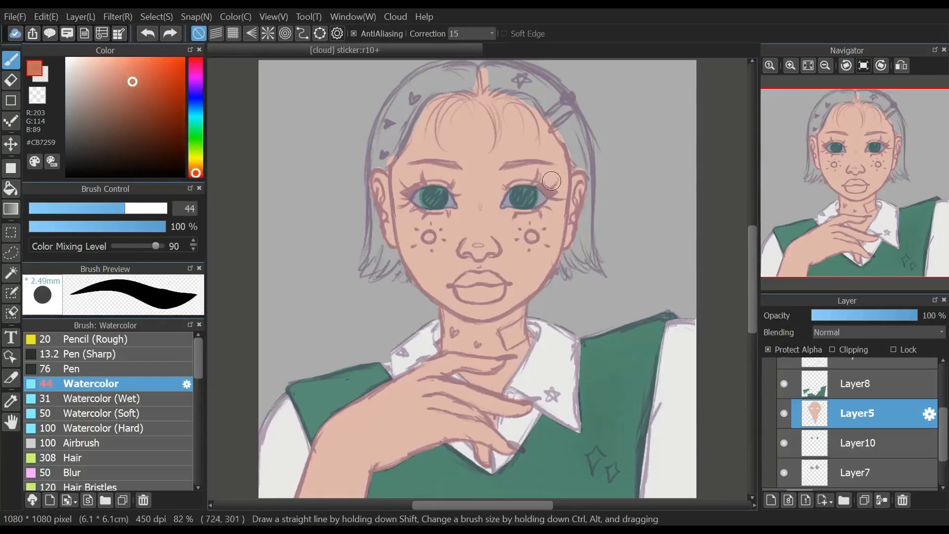
left_click_drag(507, 192, 497, 188)
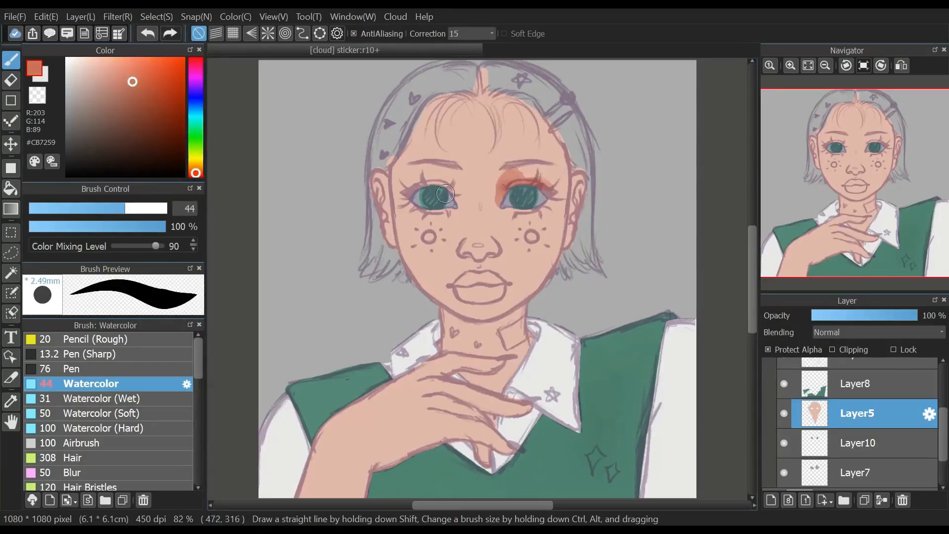
Shade the temples, the forehead along the hairline and the jaw on Layer5 in #CB7259
mouse_move(395, 173)
left_mouse_down()
mouse_move(396, 211)
mouse_move(396, 180)
mouse_move(405, 200)
mouse_move(395, 168)
mouse_move(424, 100)
mouse_move(402, 166)
left_mouse_up()
mouse_move(549, 150)
left_mouse_down()
mouse_move(561, 225)
mouse_move(552, 196)
mouse_move(563, 161)
mouse_move(554, 150)
mouse_move(541, 160)
mouse_move(552, 130)
mouse_move(527, 105)
mouse_move(497, 93)
mouse_move(546, 158)
mouse_move(498, 92)
mouse_move(434, 99)
mouse_move(427, 121)
left_mouse_up()
mouse_move(548, 118)
left_mouse_down()
mouse_move(500, 92)
mouse_move(413, 145)
left_mouse_up()
left_click(768, 349)
mouse_move(557, 238)
left_mouse_down()
mouse_move(527, 294)
mouse_move(500, 282)
mouse_move(449, 283)
mouse_move(494, 298)
mouse_move(469, 301)
left_mouse_up()
Paint #CB7259 shadows on the nose, under both eyes, along the cheek edge and across the neck on Layer5
left_click_drag(476, 254, 489, 251)
left_click_drag(403, 214, 403, 254)
left_click_drag(437, 211, 420, 208)
left_click_drag(519, 208, 536, 203)
left_click_drag(411, 254, 430, 299)
mouse_move(492, 323)
left_mouse_down()
mouse_move(534, 304)
mouse_move(478, 332)
mouse_move(448, 322)
mouse_move(497, 329)
mouse_move(533, 356)
left_mouse_up()
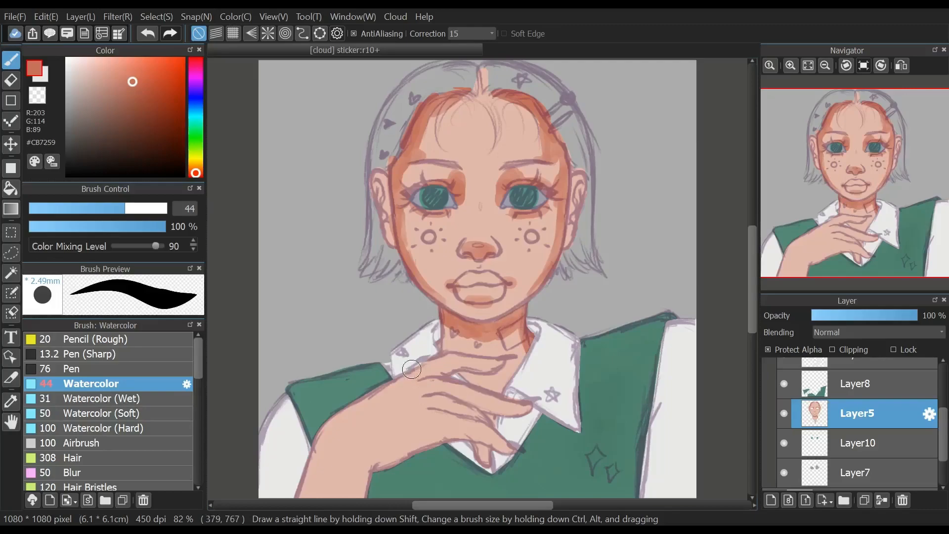
left_click_drag(486, 373, 522, 362)
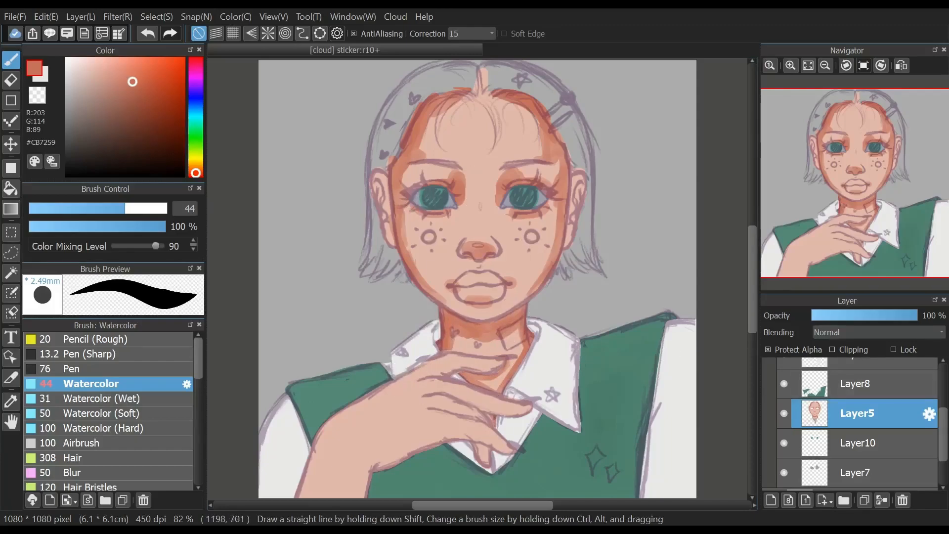
Shade the back of the hand, the fingers and the forearm edges on Layer6 in #CB7259
left_click_drag(943, 434, 943, 405)
left_click(857, 394)
mouse_move(392, 381)
left_mouse_down()
mouse_move(363, 407)
mouse_move(374, 399)
left_mouse_up()
mouse_move(343, 384)
left_mouse_down()
mouse_move(380, 386)
mouse_move(380, 404)
mouse_move(416, 417)
mouse_move(408, 392)
mouse_move(367, 423)
mouse_move(359, 402)
mouse_move(374, 392)
mouse_move(343, 428)
left_mouse_up()
left_click_drag(399, 463, 370, 497)
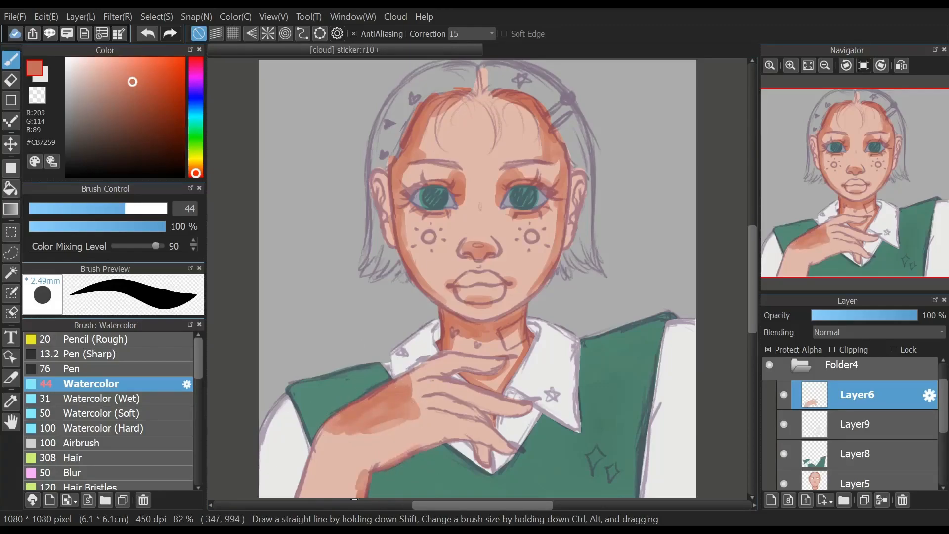
mouse_move(327, 437)
left_mouse_down()
mouse_move(304, 491)
mouse_move(319, 464)
left_mouse_up()
mouse_move(460, 430)
left_mouse_down()
mouse_move(484, 457)
mouse_move(509, 449)
mouse_move(508, 429)
mouse_move(531, 402)
mouse_move(496, 355)
mouse_move(450, 361)
mouse_move(509, 410)
mouse_move(480, 398)
mouse_move(513, 454)
mouse_move(494, 454)
mouse_move(482, 426)
left_mouse_up()
mouse_move(468, 389)
left_mouse_down()
mouse_move(410, 371)
mouse_move(365, 430)
mouse_move(402, 437)
mouse_move(348, 462)
mouse_move(338, 483)
left_mouse_up()
Choose the pale highlight colour #FFECDE and paint highlights on the forearm and back of the hand on Layer6
left_click(196, 168)
left_click(97, 58)
left_click(81, 58)
Paint #FFECDE highlights on both cheeks, the forehead and the nose bridge on Layer5, reducing the brush to size 19
scroll(855, 420, "down", 4)
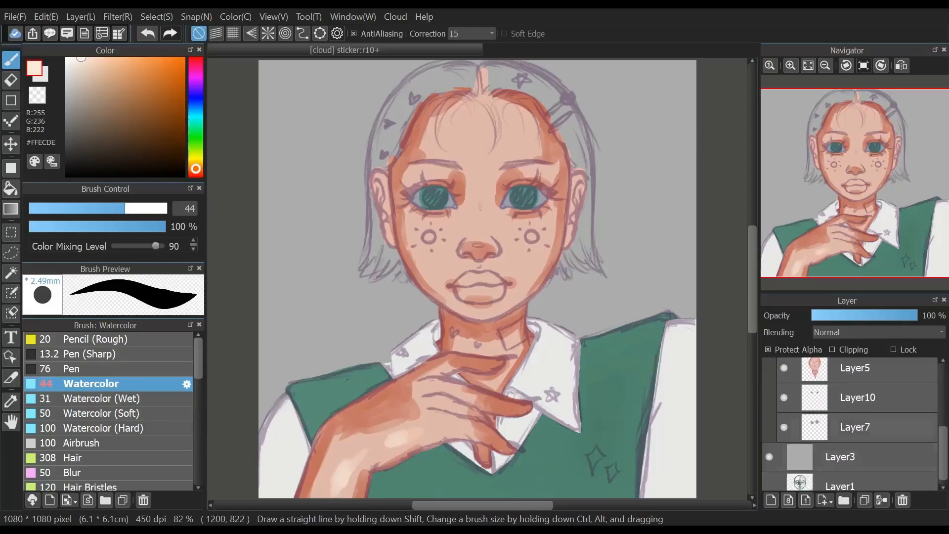
left_click(856, 367)
left_click_drag(432, 228, 437, 244)
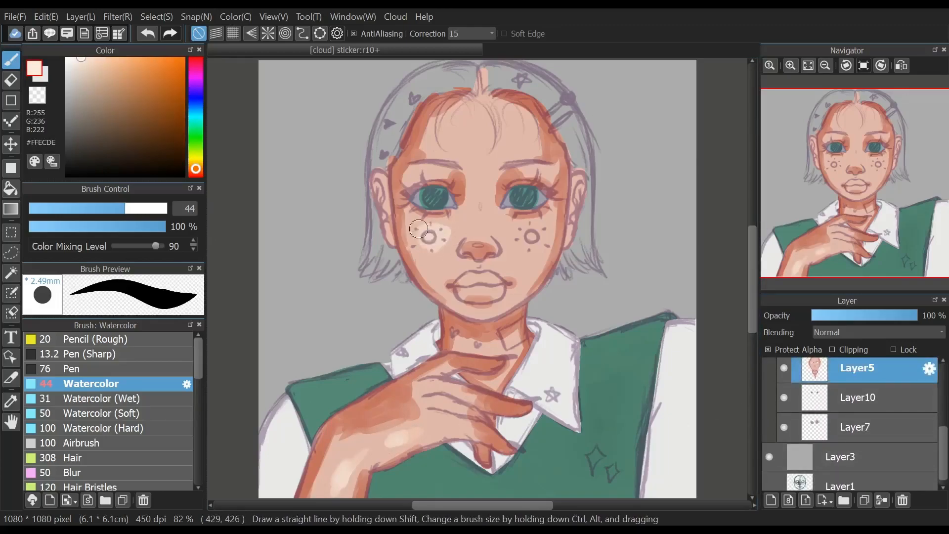
left_click_drag(517, 230, 539, 240)
left_click_drag(497, 148, 464, 143)
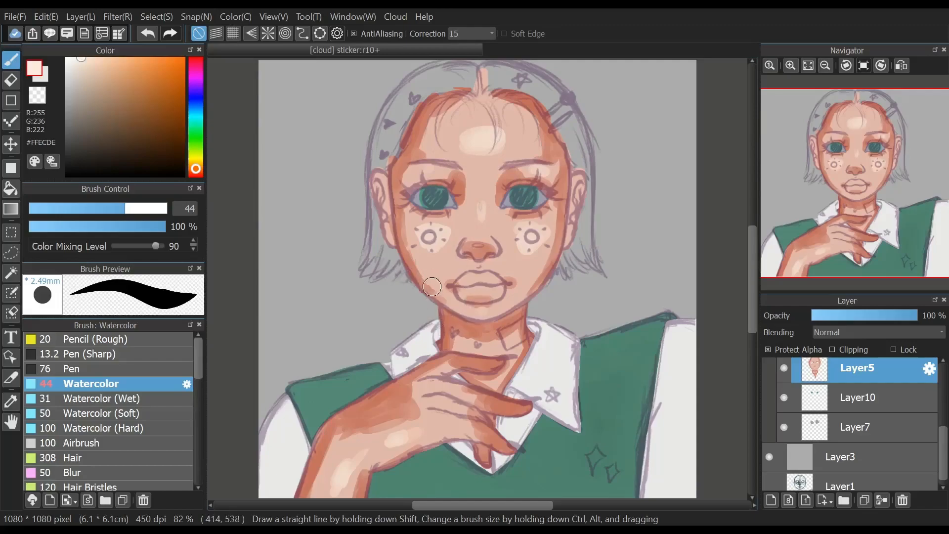
left_click(83, 208)
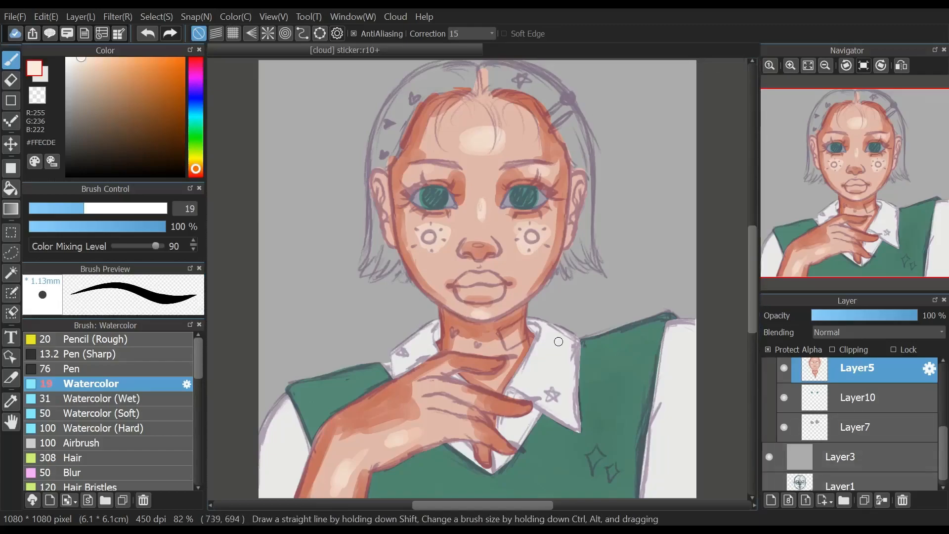
Blend the neck, nose, eye socket, cheek and forehead shadows using Watercolor (Wet) at size 38, 8% opacity, in #CB775F
key("x")
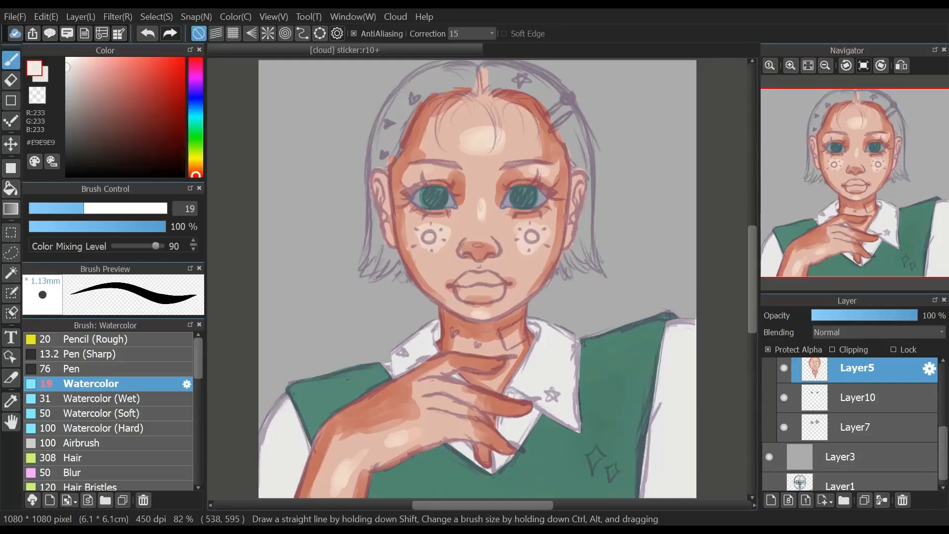
key("i")
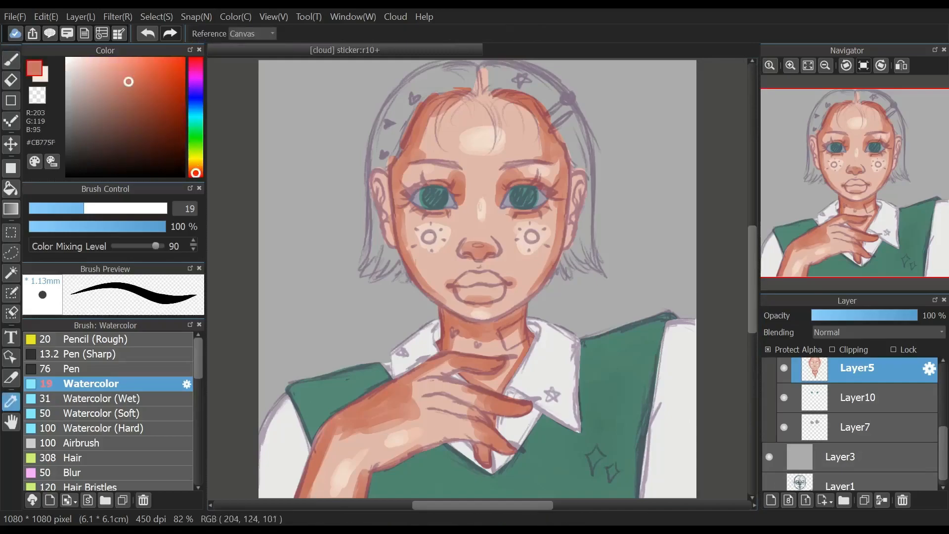
key("b")
left_click(106, 398)
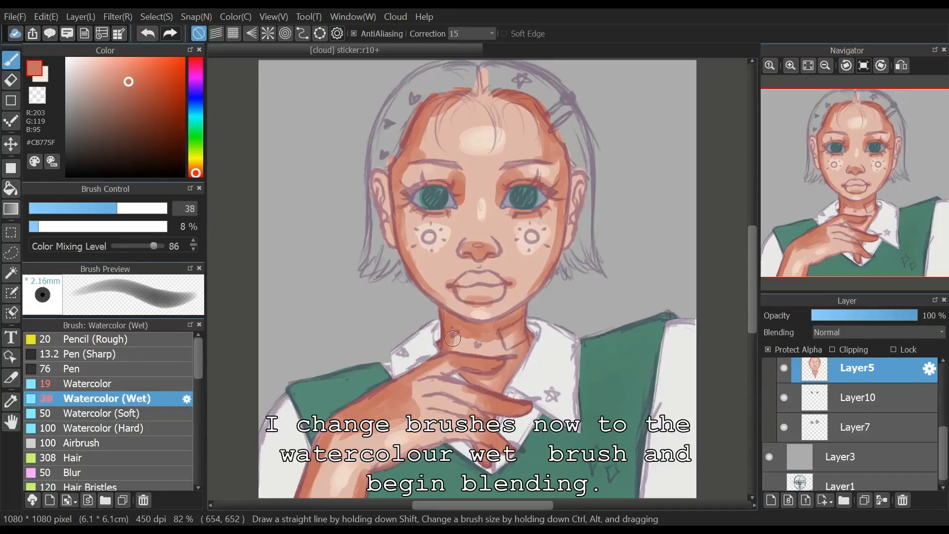
left_click_drag(506, 333, 465, 330)
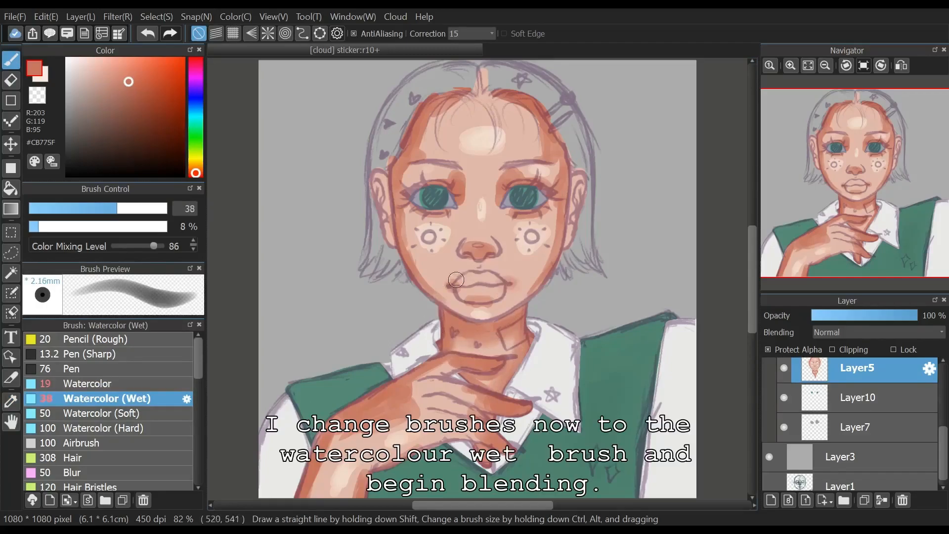
mouse_move(463, 256)
left_mouse_down()
mouse_move(521, 256)
mouse_move(551, 244)
mouse_move(554, 193)
left_mouse_up()
left_click_drag(546, 257, 521, 300)
mouse_move(496, 189)
left_mouse_down()
mouse_move(497, 173)
mouse_move(497, 208)
left_mouse_up()
mouse_move(457, 175)
left_mouse_down()
mouse_move(422, 193)
mouse_move(417, 160)
mouse_move(432, 113)
left_mouse_up()
Enlarge the Watercolor (Wet) brush to 46 and blend the shading along the cheek, jaw, chin and forehead
left_click(128, 208)
mouse_move(409, 242)
left_mouse_down()
mouse_move(417, 262)
mouse_move(462, 296)
mouse_move(502, 301)
left_mouse_up()
left_click_drag(437, 299, 434, 313)
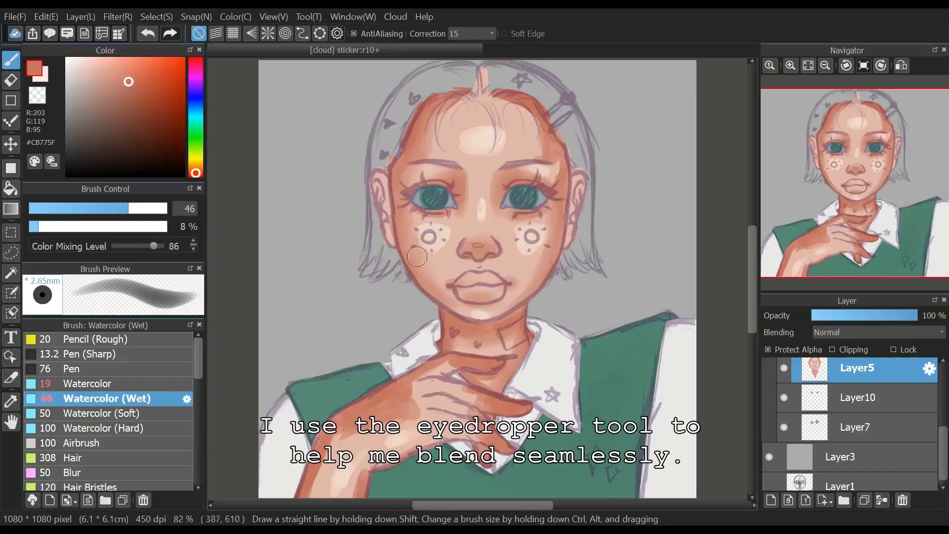
mouse_move(527, 152)
left_mouse_down()
mouse_move(530, 112)
mouse_move(497, 94)
mouse_move(437, 105)
mouse_move(433, 159)
left_mouse_up()
Soften the face's shadow and highlight transitions on Layer5 with skin tones #E4B9A9, #C58B76 and #FFECDE
left_click(441, 141, "alt")
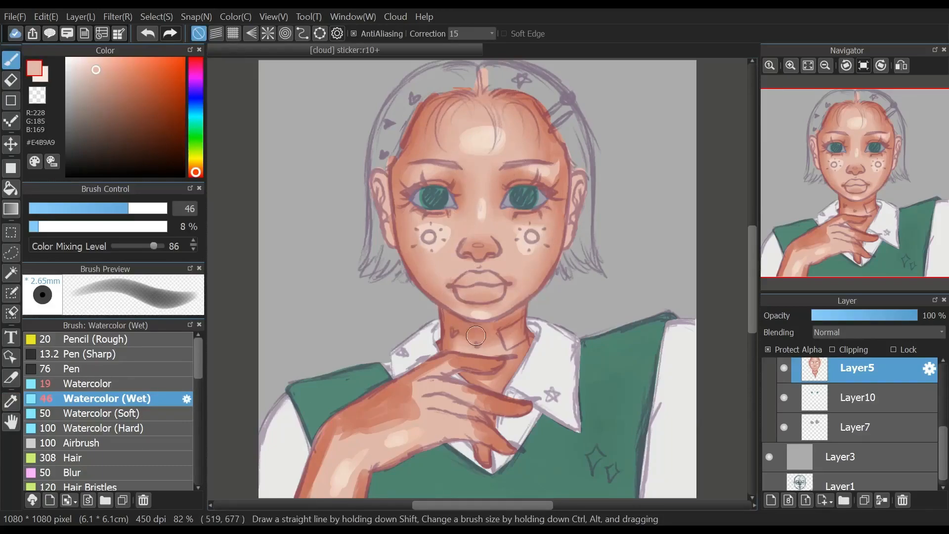
left_click(113, 84)
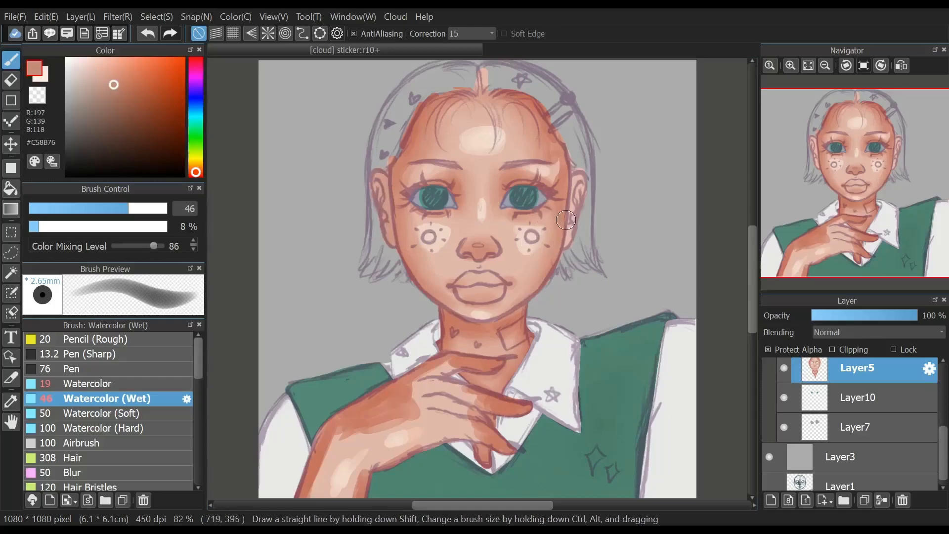
left_click(462, 138, "alt")
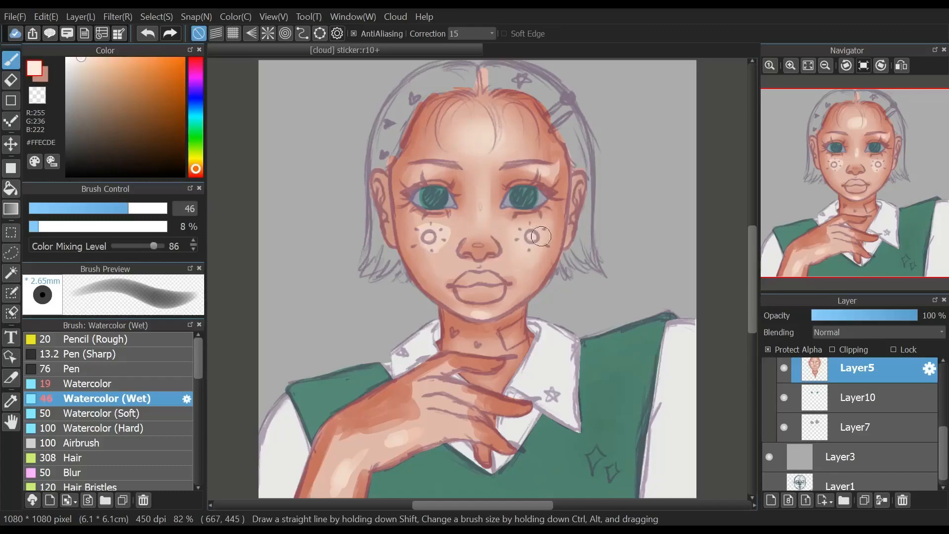
left_click_drag(421, 253, 411, 217)
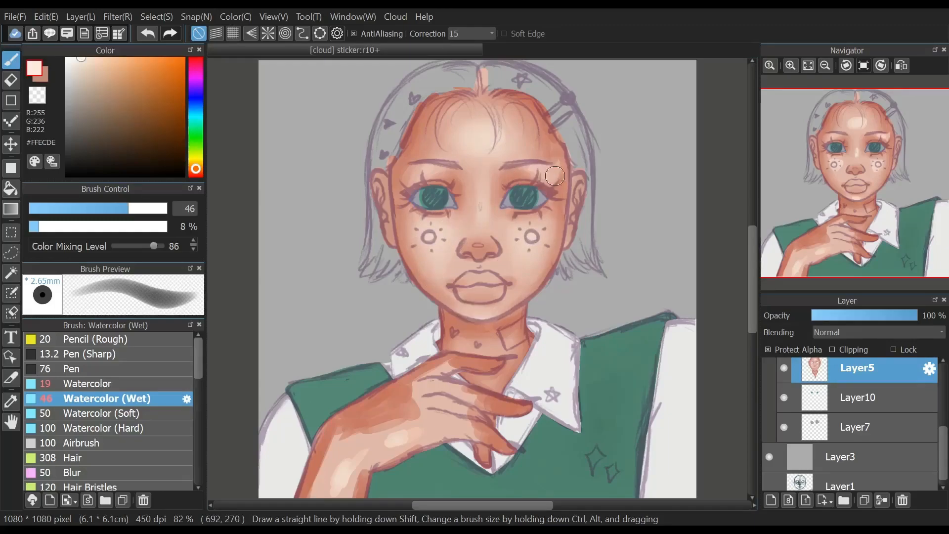
Sample the mid skin tone #C58B76 and blend the shading across the hand and fingers on Layer6
left_click(409, 173, "alt")
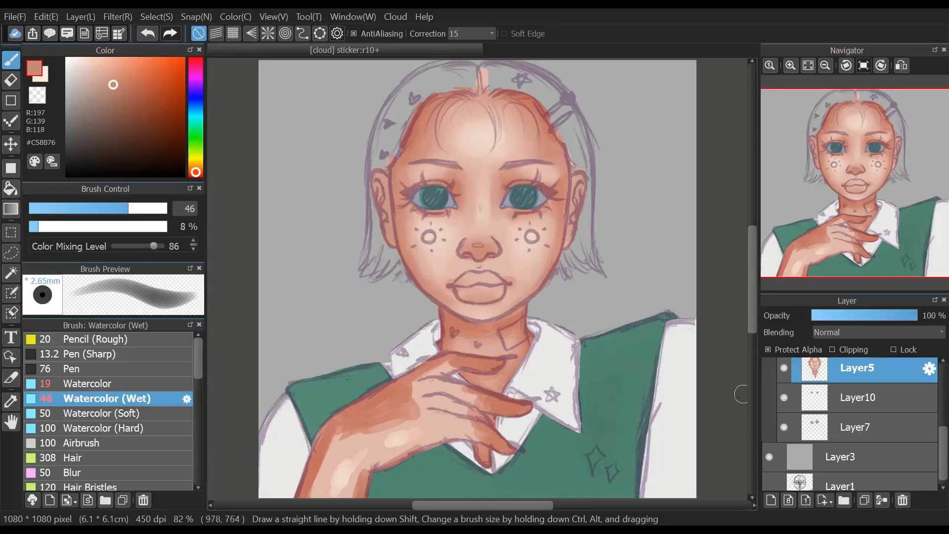
scroll(850, 425, "up", 3)
left_click(857, 400)
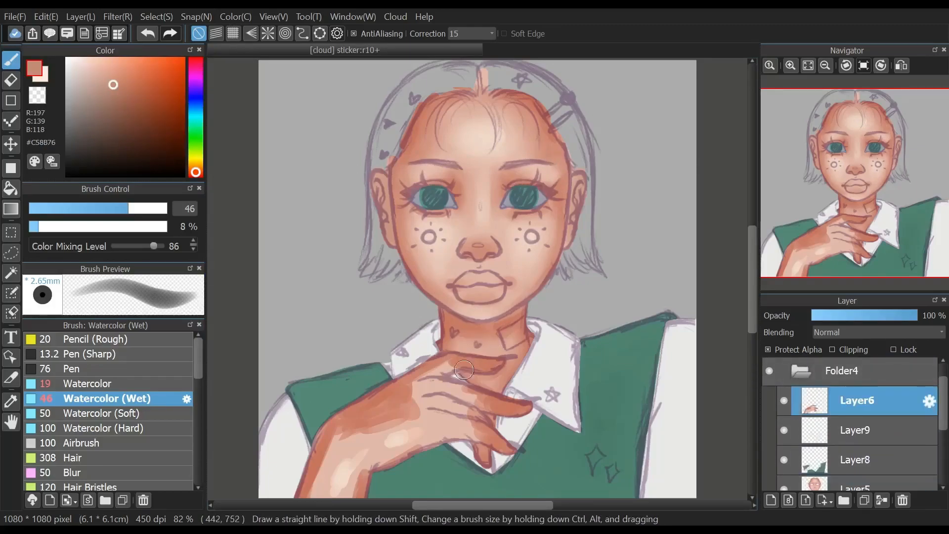
mouse_move(392, 420)
left_mouse_down()
mouse_move(313, 473)
mouse_move(337, 428)
mouse_move(353, 489)
mouse_move(397, 460)
mouse_move(471, 437)
left_mouse_up()
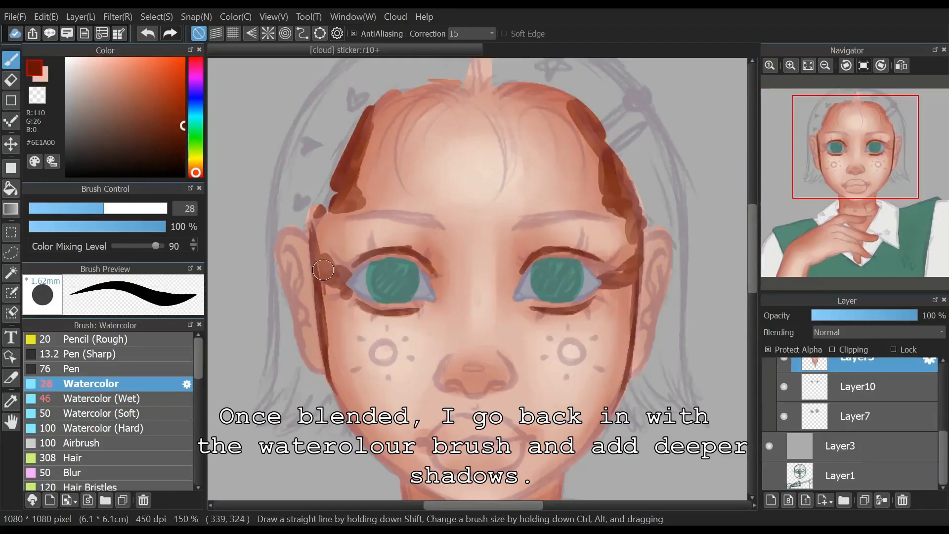
Paint #6E1A00 shadows inside both ears, at the mouth corners and beneath the lower lip with the Watercolor brush at size 14.3
left_click_drag(69, 208, 67, 208)
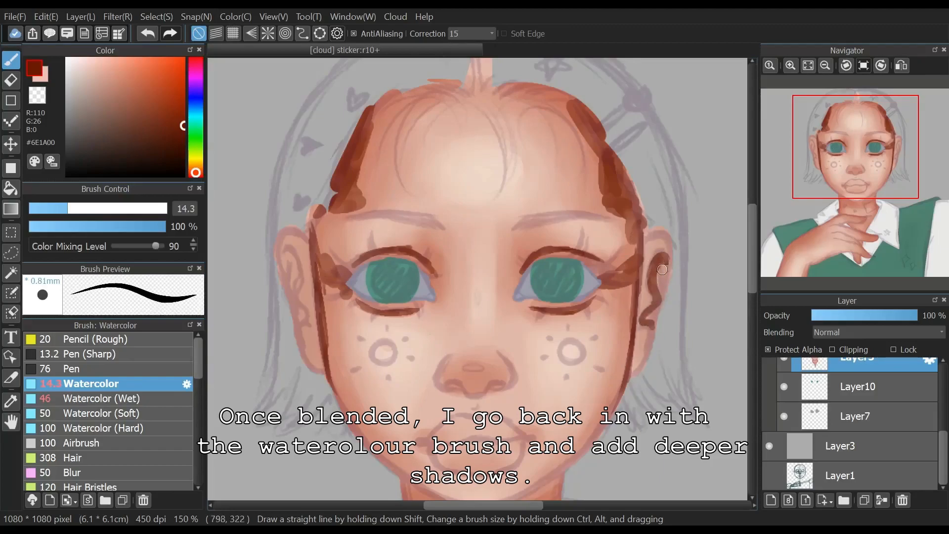
mouse_move(290, 254)
left_mouse_down()
mouse_move(301, 275)
mouse_move(291, 304)
left_mouse_up()
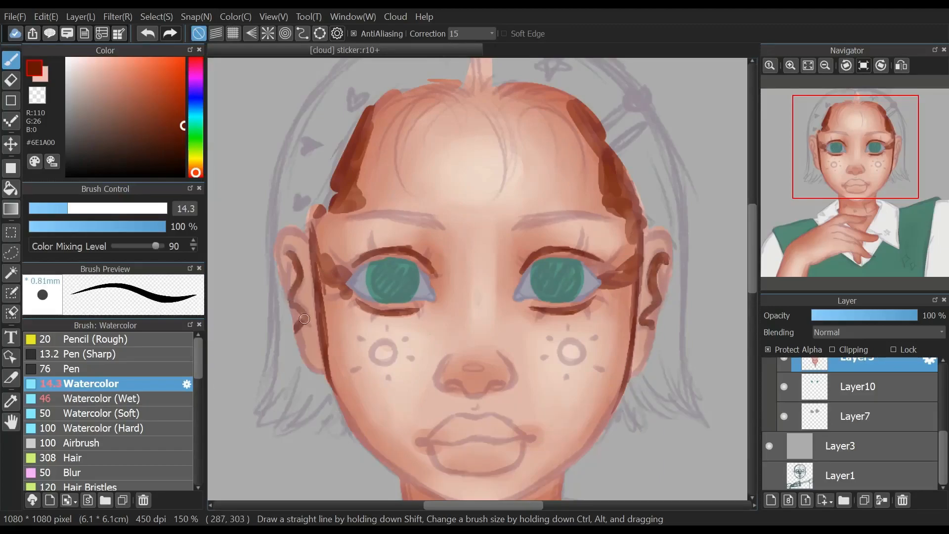
left_click_drag(285, 265, 283, 273)
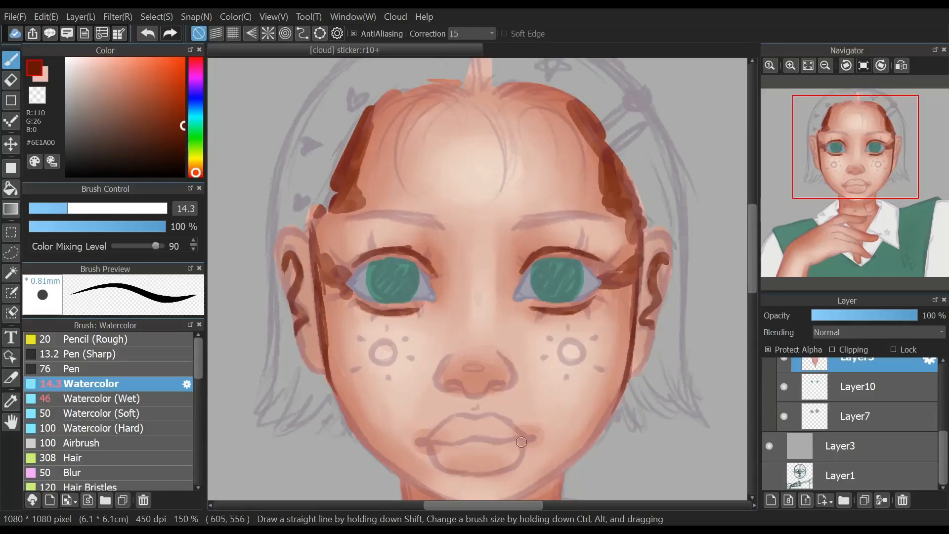
left_click(422, 444)
left_click_drag(462, 473, 498, 477)
Enlarge the Watercolor brush to 22 and paint dark shadows down the neck beside the collar and in the gaps around the fingers
mouse_move(836, 175)
left_mouse_down()
mouse_move(848, 205)
mouse_move(848, 197)
left_mouse_up()
mouse_move(68, 208)
left_mouse_down()
mouse_move(103, 208)
mouse_move(91, 208)
left_mouse_up()
mouse_move(602, 325)
left_mouse_down()
mouse_move(595, 309)
mouse_move(550, 418)
left_mouse_up()
mouse_move(430, 330)
left_mouse_down()
mouse_move(482, 399)
mouse_move(558, 365)
mouse_move(514, 395)
mouse_move(508, 426)
left_mouse_up()
left_click_drag(482, 392, 498, 408)
left_click_drag(494, 453, 526, 313)
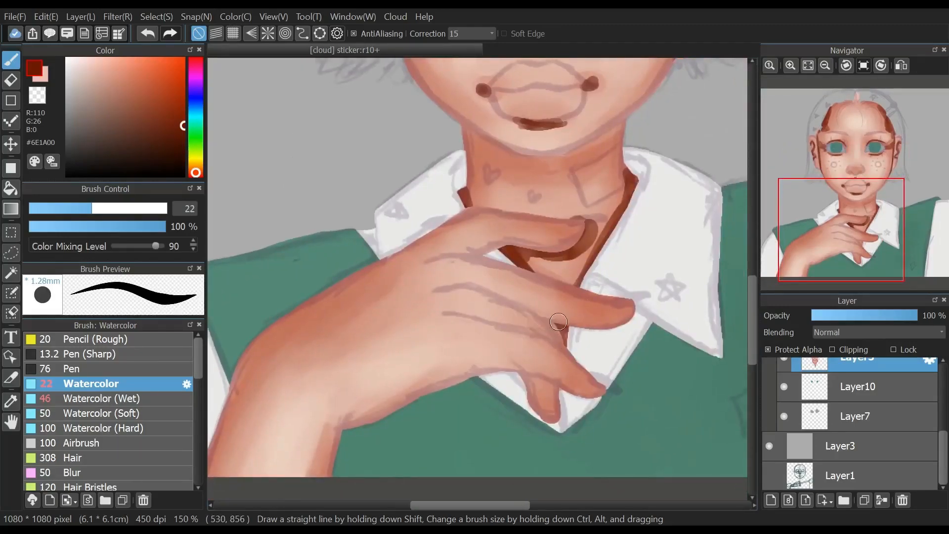
Reduce the Watercolor brush to 18 and paint a deep cast shadow across the neck under the chin
mouse_move(825, 213)
left_mouse_down()
mouse_move(813, 202)
mouse_move(845, 190)
left_mouse_up()
left_click(79, 208)
mouse_move(605, 303)
left_mouse_down()
mouse_move(581, 318)
mouse_move(604, 297)
mouse_move(565, 324)
mouse_move(603, 299)
mouse_move(524, 335)
mouse_move(538, 333)
mouse_move(484, 325)
mouse_move(441, 300)
mouse_move(493, 328)
mouse_move(469, 314)
mouse_move(541, 337)
mouse_move(595, 327)
mouse_move(600, 310)
mouse_move(500, 342)
mouse_move(451, 311)
mouse_move(559, 339)
mouse_move(498, 332)
mouse_move(568, 335)
mouse_move(496, 337)
left_mouse_up()
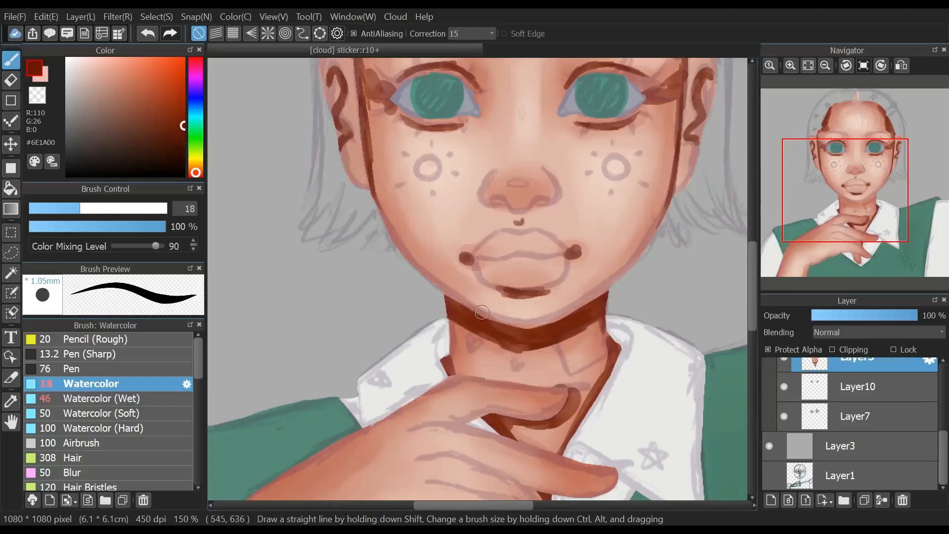
left_click(11, 79)
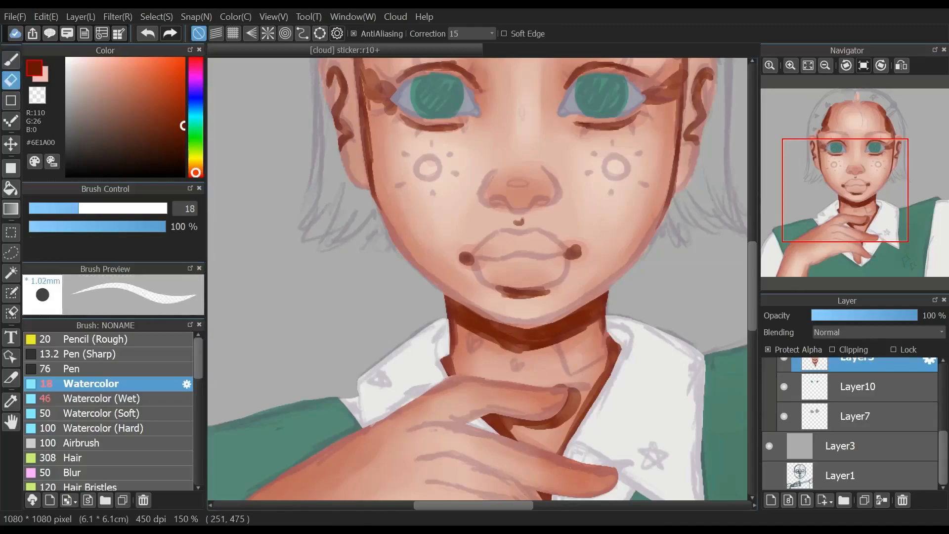
left_click(789, 65)
left_click(789, 65)
left_click(51, 208)
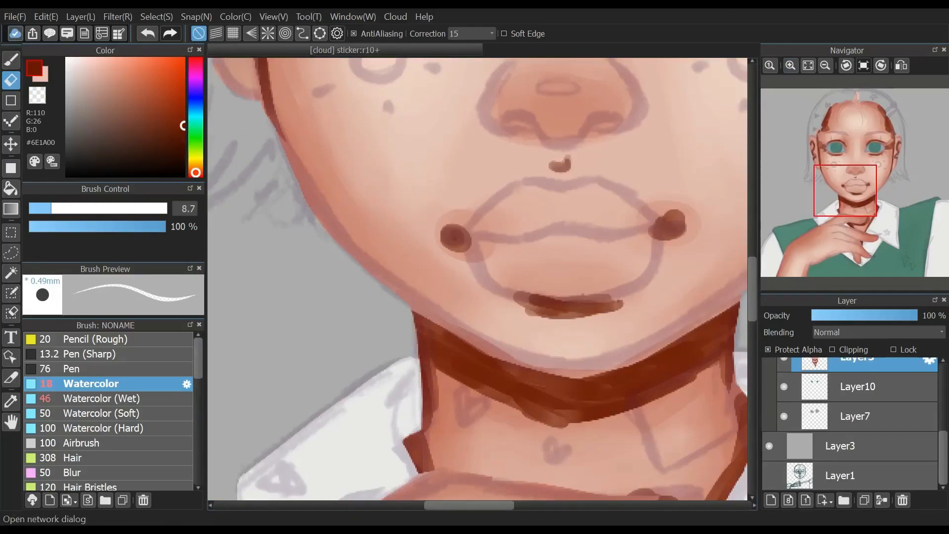
left_click(11, 59)
left_click(825, 65)
left_click(824, 66)
On Layer6, paint dark Watercolor shadows along the thumb, between the fingers and on the fingertips of the hand
left_click_drag(614, 181, 551, 163)
left_click_drag(860, 200, 829, 227)
scroll(854, 423, "up", 4)
left_click(857, 390)
left_click(109, 208)
mouse_move(581, 255)
left_mouse_down()
mouse_move(625, 253)
mouse_move(458, 271)
mouse_move(430, 287)
left_mouse_up()
mouse_move(649, 326)
left_mouse_down()
mouse_move(528, 310)
mouse_move(497, 288)
left_mouse_up()
mouse_move(611, 314)
left_mouse_down()
mouse_move(667, 336)
mouse_move(617, 363)
mouse_move(583, 350)
mouse_move(608, 367)
mouse_move(536, 327)
mouse_move(499, 321)
left_mouse_up()
mouse_move(639, 414)
left_mouse_down()
mouse_move(548, 363)
mouse_move(498, 355)
left_mouse_up()
mouse_move(613, 412)
left_mouse_down()
mouse_move(600, 442)
mouse_move(597, 417)
mouse_move(607, 444)
left_mouse_up()
left_click_drag(639, 416, 645, 426)
left_click_drag(530, 355, 493, 348)
Paint dark shadows along the outer edge of the wrist, the back of the hand and the heel of the palm
mouse_move(439, 284)
left_mouse_down()
mouse_move(307, 390)
mouse_move(262, 497)
left_mouse_up()
mouse_move(540, 383)
left_mouse_down()
mouse_move(506, 283)
mouse_move(580, 269)
left_mouse_up()
mouse_move(521, 306)
left_mouse_down()
mouse_move(447, 350)
mouse_move(453, 343)
mouse_move(431, 338)
mouse_move(410, 394)
left_mouse_up()
mouse_move(310, 316)
left_mouse_down()
mouse_move(291, 393)
mouse_move(352, 241)
left_mouse_up()
Darken the creases between the fingers in #461100 at size 8.9 and define the hand's lower edge in #9B4B32
left_click(183, 144)
left_click(74, 208)
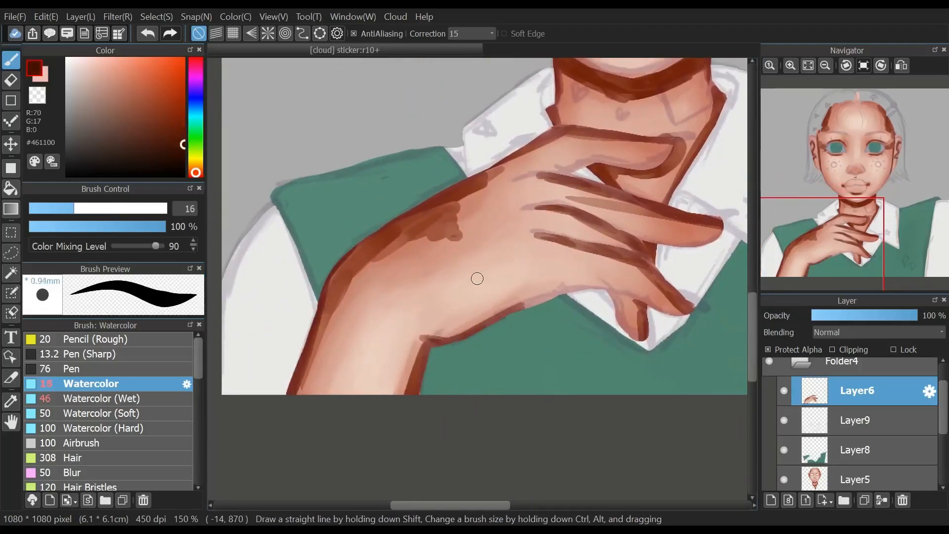
left_click(51, 208)
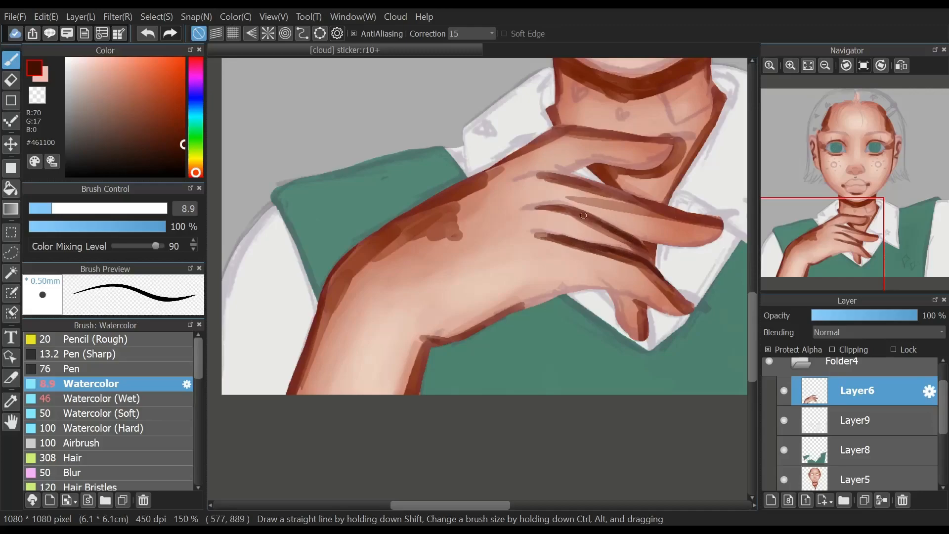
left_click_drag(630, 193, 573, 178)
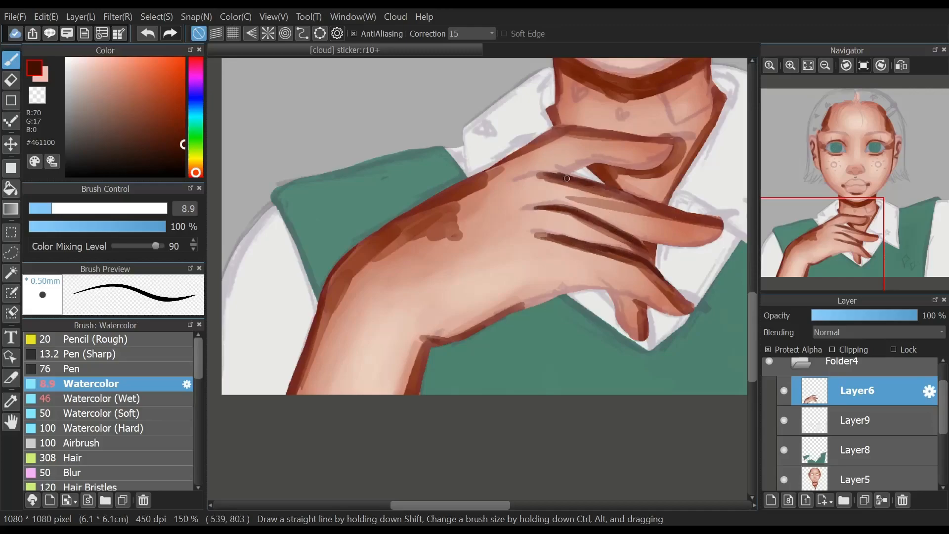
left_click_drag(148, 120, 146, 104)
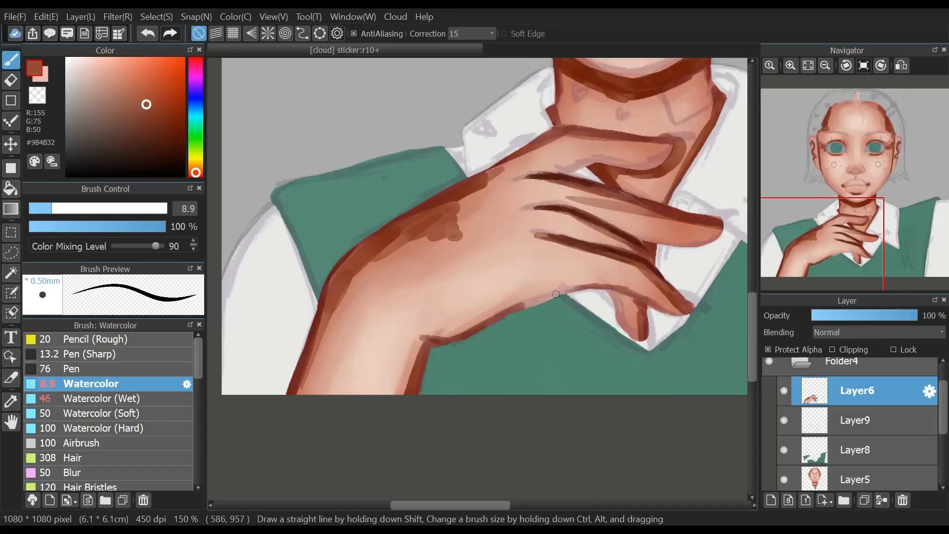
On Layer5, paint the nostrils, nose wings and underside of the nose tip with dark brown, starting from #5D1600
left_click_drag(822, 231, 854, 164)
left_click(855, 478)
left_click(790, 66)
left_click(790, 65)
left_click(790, 65)
left_click(184, 134)
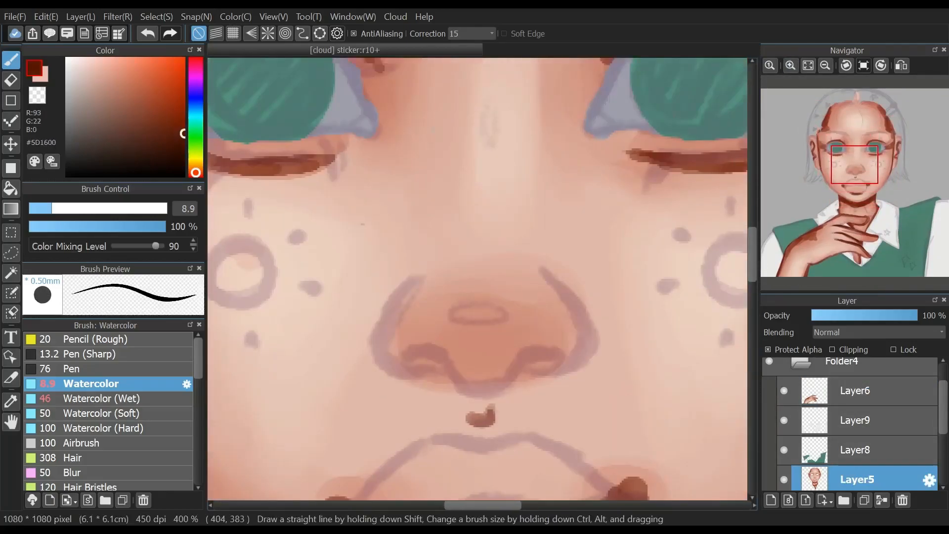
mouse_move(558, 352)
left_mouse_down()
mouse_move(526, 354)
mouse_move(488, 388)
mouse_move(413, 354)
left_mouse_up()
mouse_move(533, 373)
left_mouse_down()
mouse_move(568, 368)
mouse_move(594, 341)
mouse_move(577, 302)
mouse_move(544, 272)
left_mouse_up()
mouse_move(397, 374)
left_mouse_down()
mouse_move(375, 345)
mouse_move(413, 275)
mouse_move(373, 349)
mouse_move(434, 378)
mouse_move(401, 301)
mouse_move(426, 266)
mouse_move(379, 330)
left_mouse_up()
left_click_drag(586, 353, 544, 374)
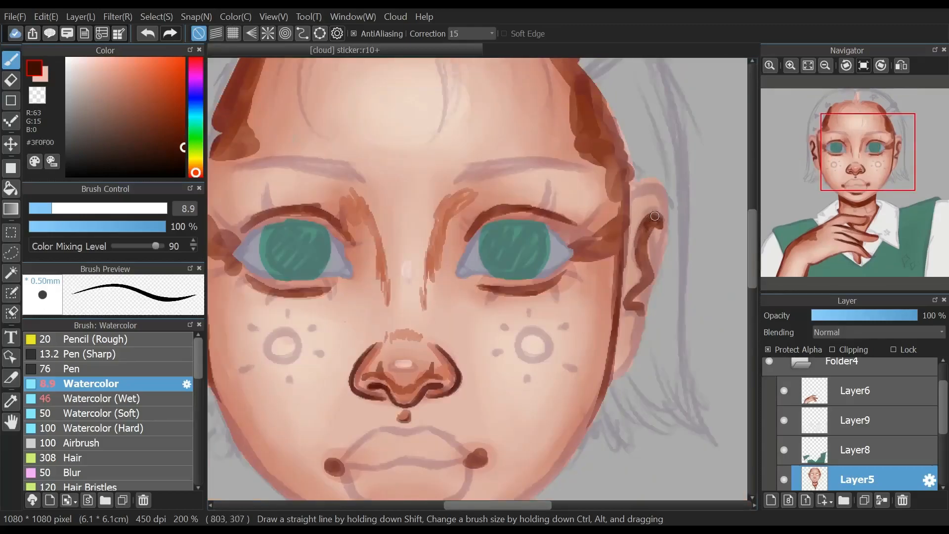
Shade the rims and lobes of both ears in #CA603E and choose #FFD3C6 for the ear highlights
left_click(211, 161, "alt")
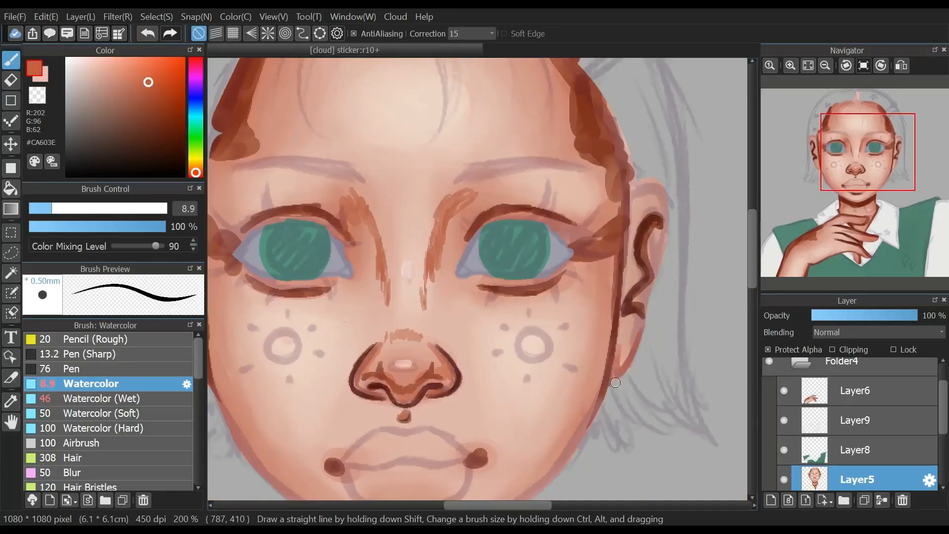
left_click_drag(638, 184, 658, 194)
left_click_drag(909, 150, 838, 153)
mouse_move(339, 229)
left_mouse_down()
mouse_move(349, 222)
mouse_move(327, 204)
left_mouse_up()
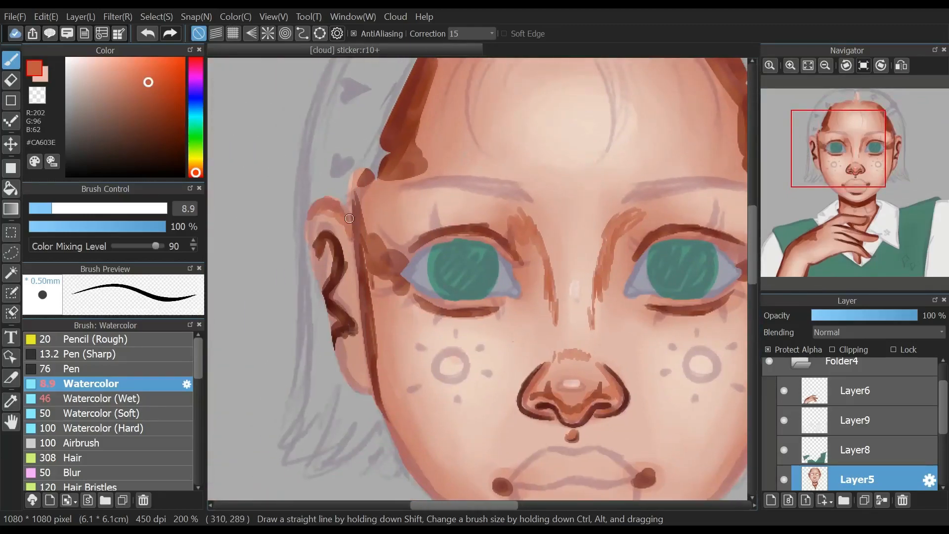
mouse_move(357, 382)
left_mouse_down()
mouse_move(368, 375)
mouse_move(338, 346)
left_mouse_up()
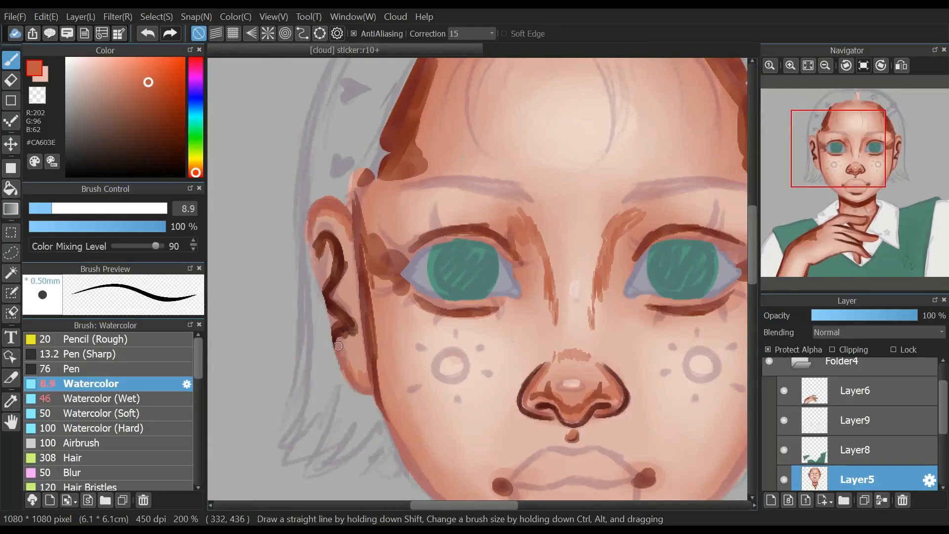
left_click(92, 57)
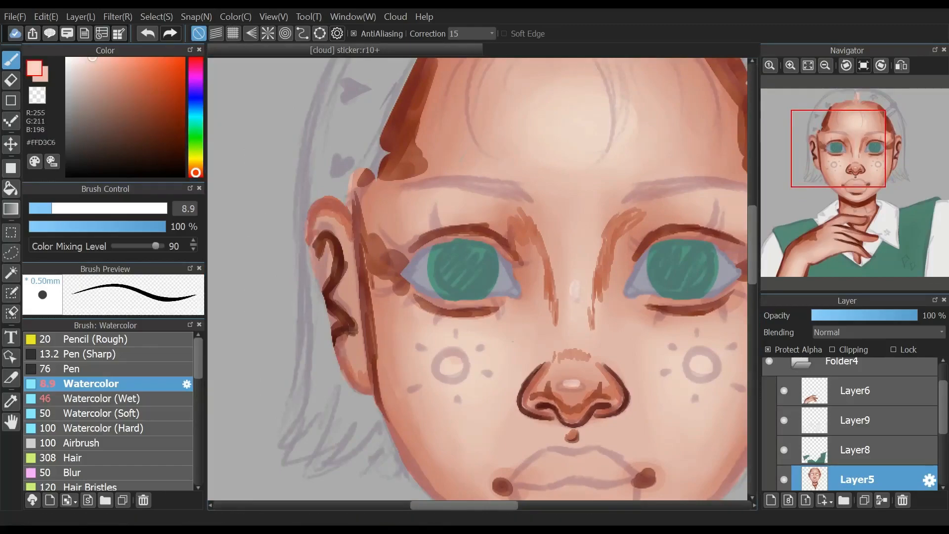
Blend the cast shadow under the chin down over the neck using Watercolor (Wet) at size 46, 8% opacity, in #752209
mouse_move(853, 150)
left_mouse_down()
mouse_move(872, 140)
mouse_move(840, 172)
mouse_move(848, 180)
left_mouse_up()
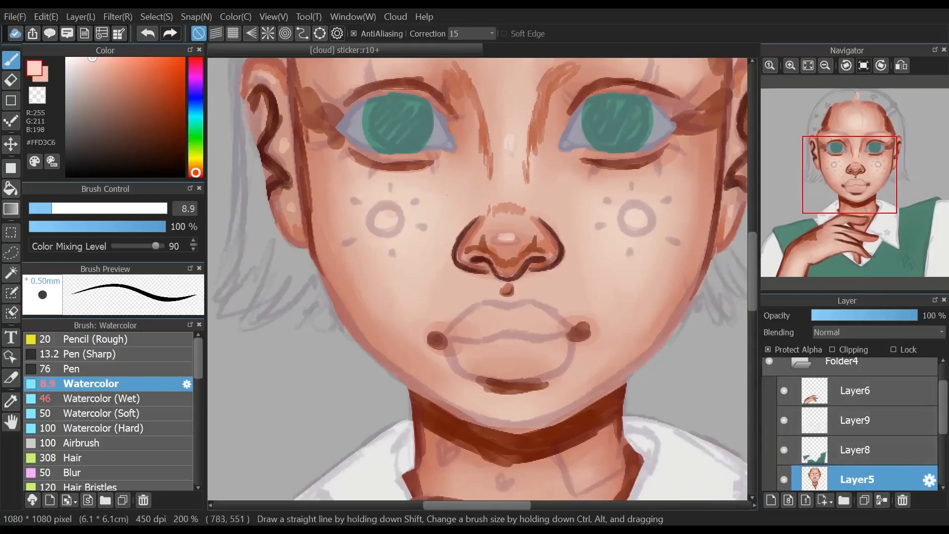
left_click(106, 398)
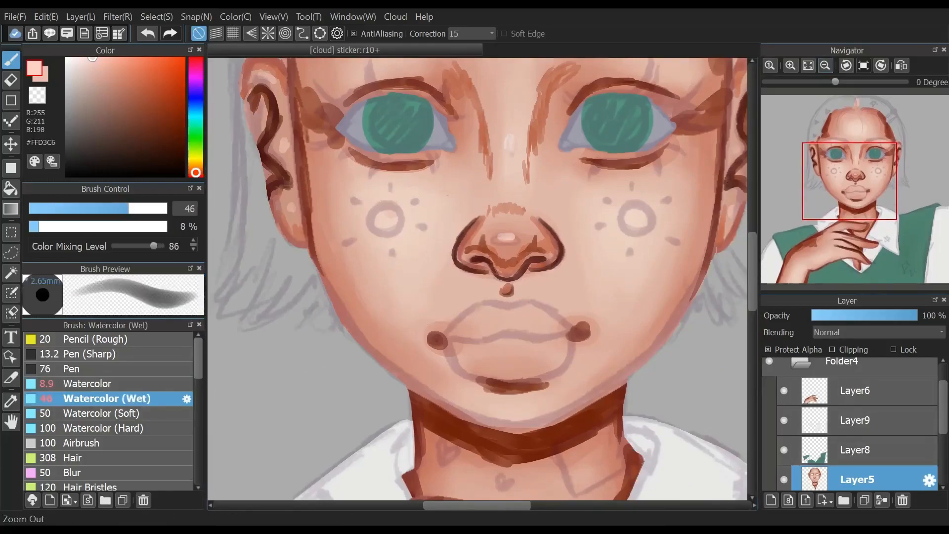
left_click(825, 66)
left_click(824, 66)
left_click(790, 66)
mouse_move(848, 180)
left_mouse_down()
mouse_move(845, 205)
mouse_move(850, 193)
left_mouse_up()
key("alt")
left_click(496, 346, "alt")
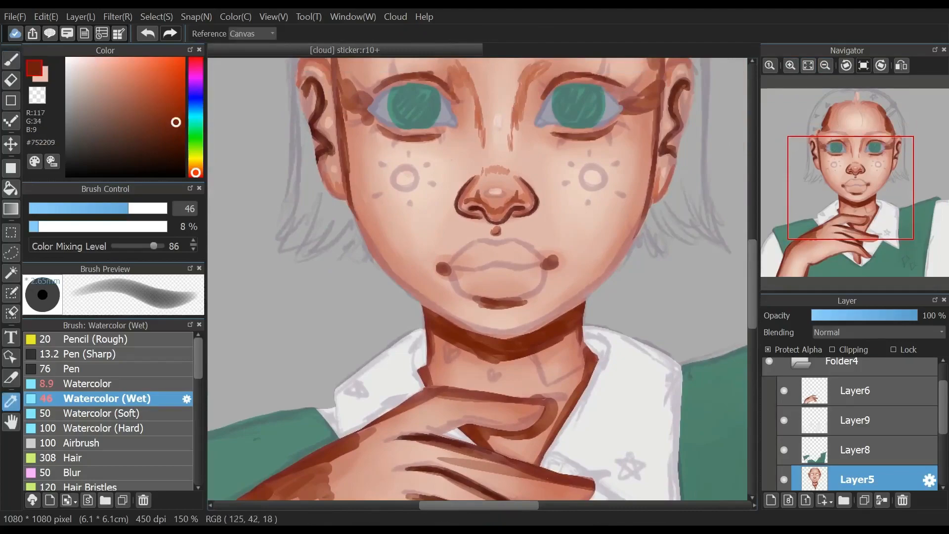
mouse_move(477, 278)
left_mouse_down("ctrl+alt")
mouse_move(493, 278)
mouse_move(454, 278)
left_mouse_up("ctrl+alt")
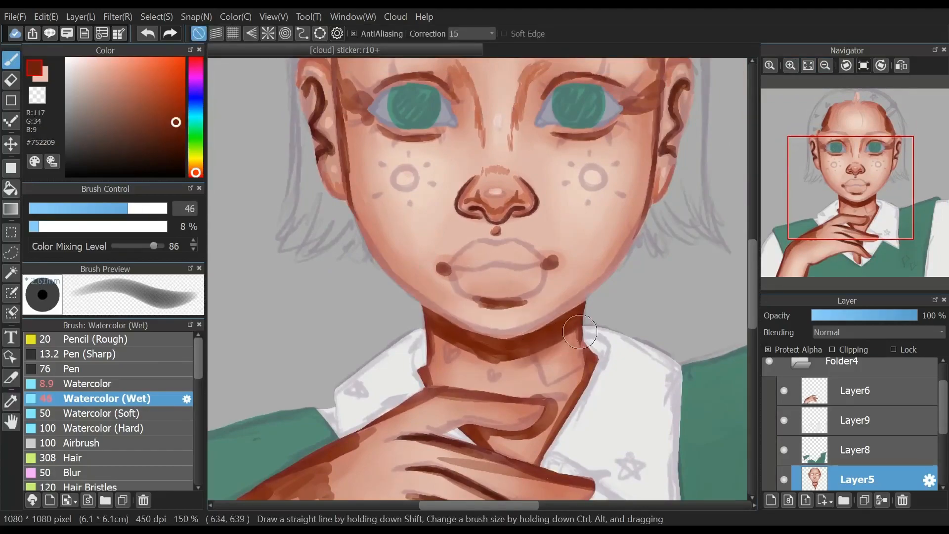
mouse_move(535, 348)
left_mouse_down()
mouse_move(423, 331)
mouse_move(499, 352)
mouse_move(477, 353)
mouse_move(417, 317)
mouse_move(487, 366)
mouse_move(456, 353)
mouse_move(529, 346)
mouse_move(579, 319)
mouse_move(439, 330)
mouse_move(479, 347)
mouse_move(416, 354)
mouse_move(431, 333)
mouse_move(417, 360)
mouse_move(431, 409)
left_mouse_up()
mouse_move(590, 403)
left_mouse_down()
mouse_move(580, 384)
mouse_move(535, 467)
mouse_move(505, 465)
mouse_move(457, 432)
mouse_move(470, 445)
mouse_move(488, 430)
mouse_move(507, 447)
mouse_move(537, 417)
mouse_move(521, 454)
mouse_move(487, 436)
left_mouse_up()
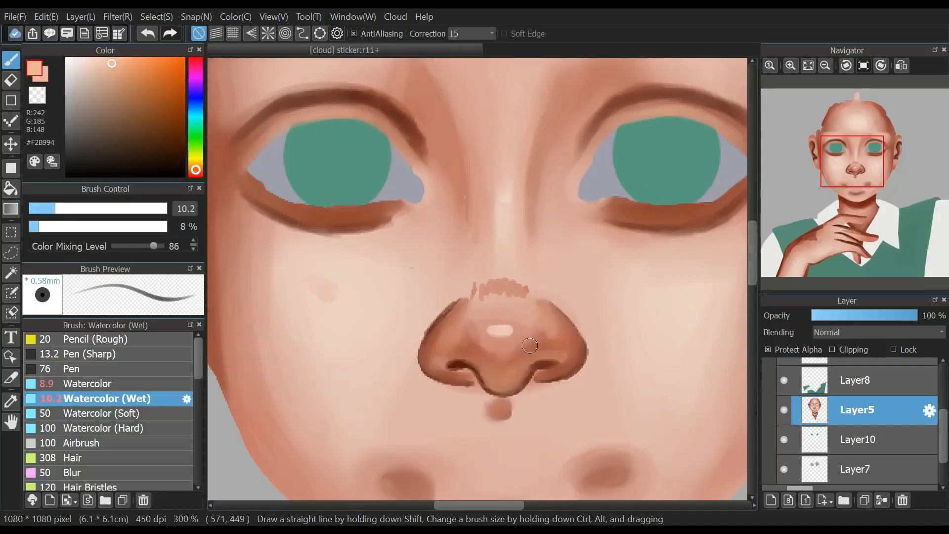
Soften the shading above and around the nose tip with #A64023 and #F0B9A7 using Watercolor (Wet) at size 10.2
left_click(144, 92)
left_click(195, 173)
left_click(163, 91)
left_click(160, 98)
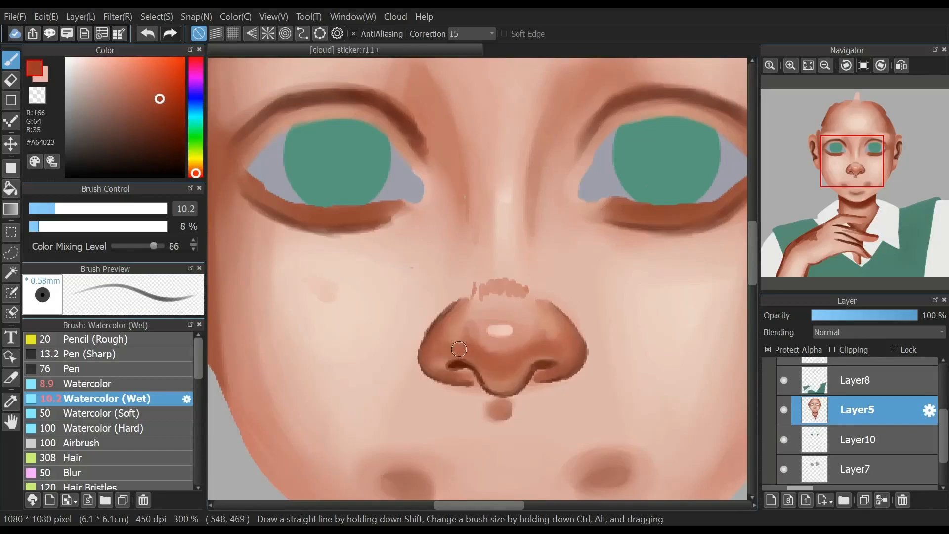
mouse_move(508, 289)
left_mouse_down()
mouse_move(483, 298)
mouse_move(481, 284)
mouse_move(519, 299)
left_mouse_up()
key("x")
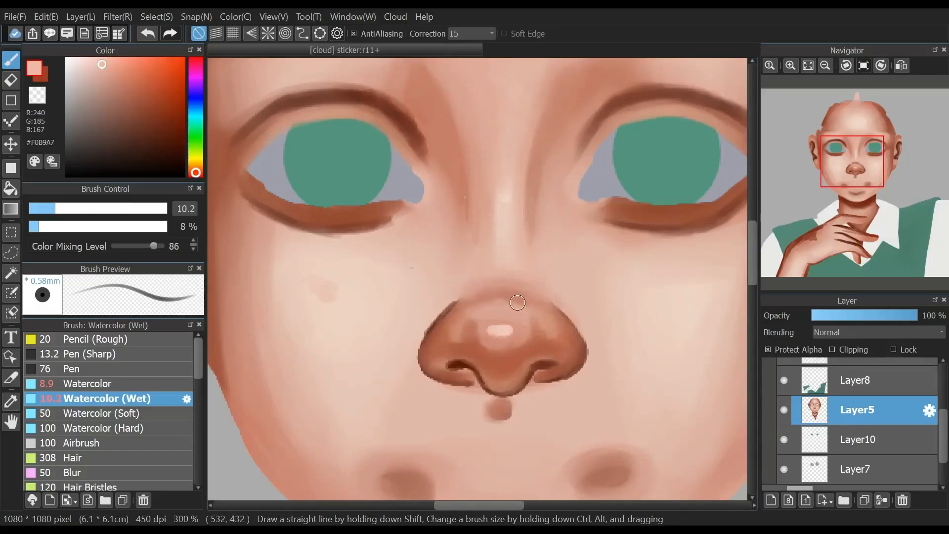
left_click_drag(504, 298, 500, 321)
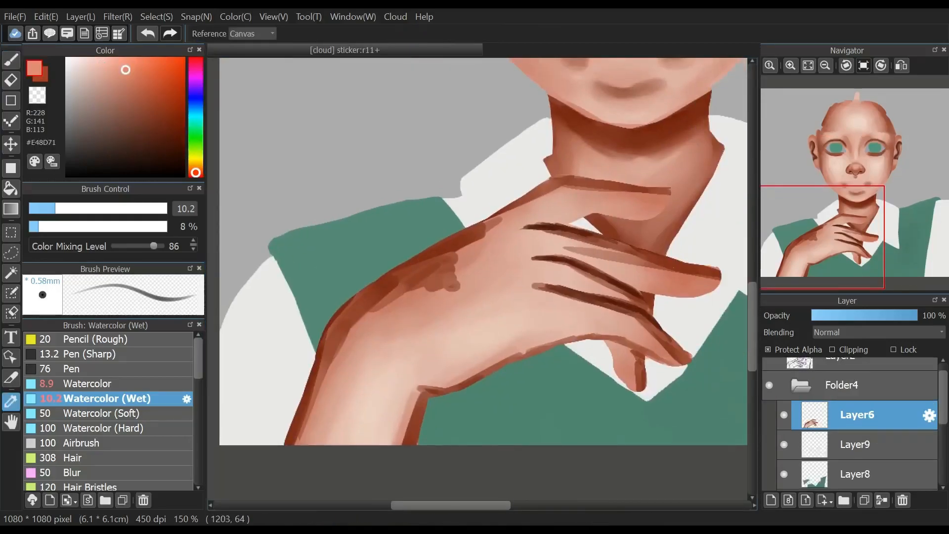
Blend the shadows along the thumb, back of the hand, wrist and lower palm on Layer6 in #833118, with the brush at 30
left_click(449, 240, "alt")
mouse_move(449, 240)
left_mouse_down("ctrl+alt")
mouse_move(476, 280)
mouse_move(499, 173)
left_mouse_up("ctrl+alt")
mouse_move(652, 184)
left_mouse_down()
mouse_move(601, 190)
mouse_move(527, 182)
mouse_move(571, 181)
mouse_move(440, 250)
mouse_move(416, 276)
mouse_move(438, 270)
mouse_move(457, 310)
mouse_move(383, 301)
left_mouse_up()
mouse_move(334, 322)
left_mouse_down("ctrl+alt")
mouse_move(367, 283)
mouse_move(398, 297)
mouse_move(270, 430)
left_mouse_up("ctrl+alt")
left_click(106, 208)
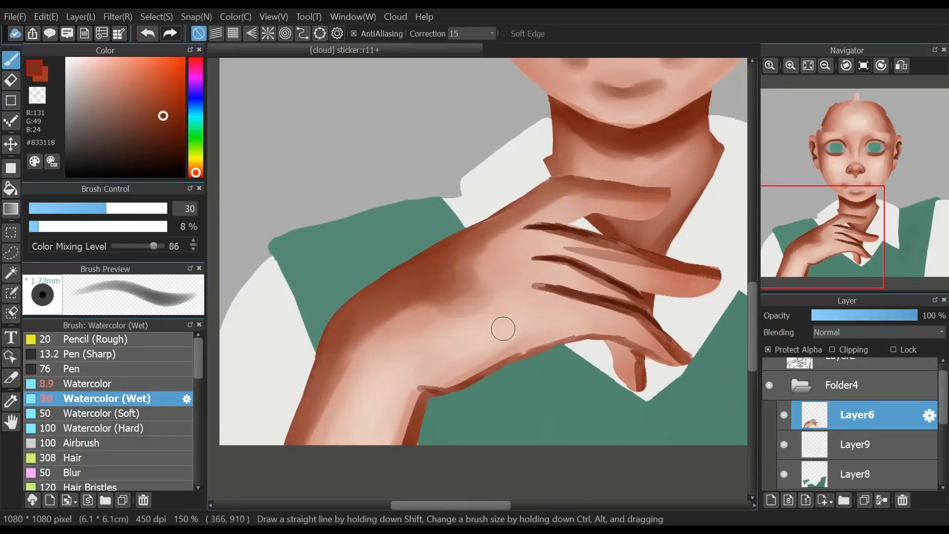
mouse_move(657, 346)
left_mouse_down()
mouse_move(603, 339)
mouse_move(514, 354)
mouse_move(420, 388)
left_mouse_up()
mouse_move(425, 413)
left_mouse_down()
mouse_move(397, 463)
mouse_move(416, 389)
mouse_move(414, 429)
left_mouse_up()
Sample the light skin tone #DCAC9B and blend it across the back of the hand, lower palm and wrist
key("i")
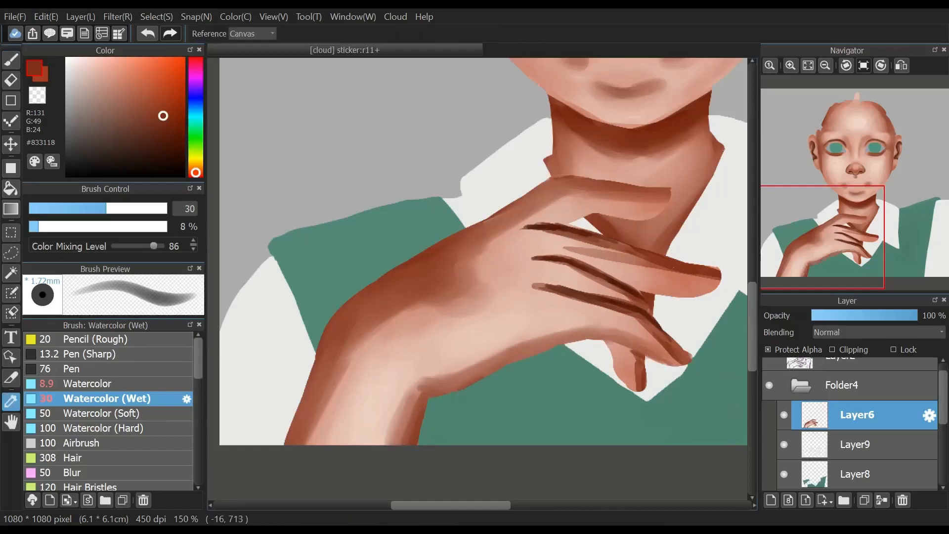
left_click(514, 242)
left_click(11, 60)
mouse_move(546, 206)
left_mouse_down()
mouse_move(575, 193)
mouse_move(647, 197)
mouse_move(595, 191)
mouse_move(616, 185)
mouse_move(573, 194)
mouse_move(479, 246)
mouse_move(521, 230)
mouse_move(494, 252)
mouse_move(464, 312)
mouse_move(416, 325)
mouse_move(406, 312)
mouse_move(452, 269)
left_mouse_up()
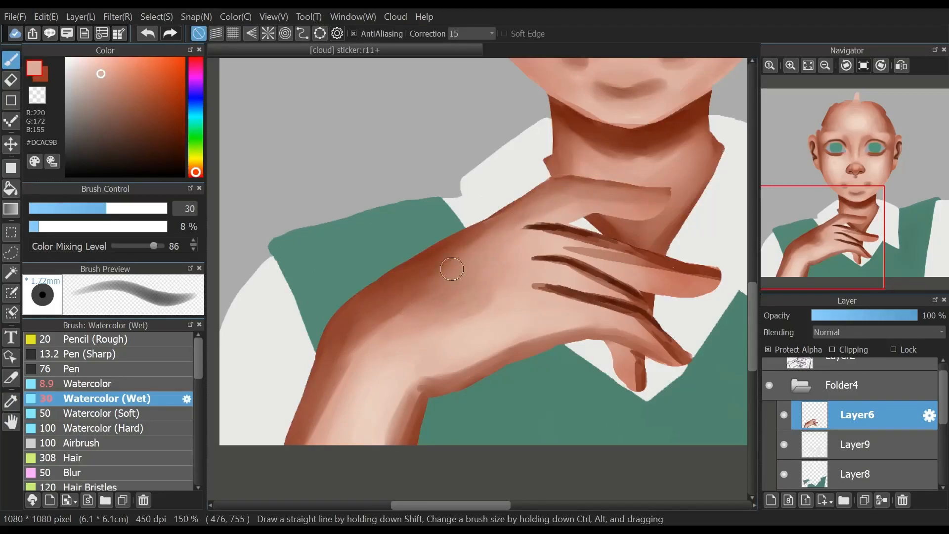
mouse_move(399, 315)
left_mouse_down()
mouse_move(302, 429)
mouse_move(359, 317)
mouse_move(310, 393)
mouse_move(374, 289)
mouse_move(458, 350)
mouse_move(447, 361)
mouse_move(483, 364)
mouse_move(427, 386)
mouse_move(563, 326)
mouse_move(546, 332)
mouse_move(637, 341)
mouse_move(621, 326)
mouse_move(659, 344)
mouse_move(602, 320)
mouse_move(656, 343)
left_mouse_up()
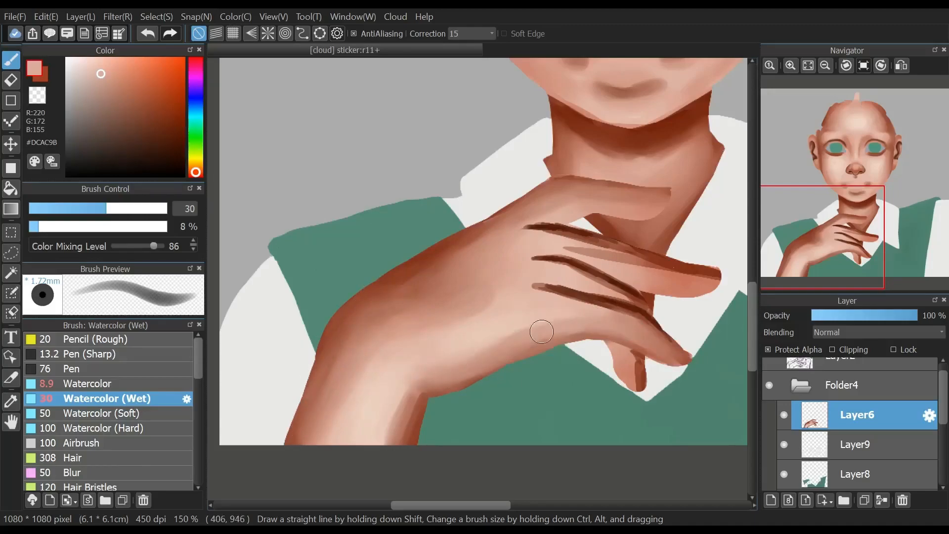
mouse_move(402, 377)
left_mouse_down()
mouse_move(385, 452)
mouse_move(417, 385)
mouse_move(389, 451)
mouse_move(416, 406)
mouse_move(382, 432)
mouse_move(391, 357)
mouse_move(382, 378)
left_mouse_up()
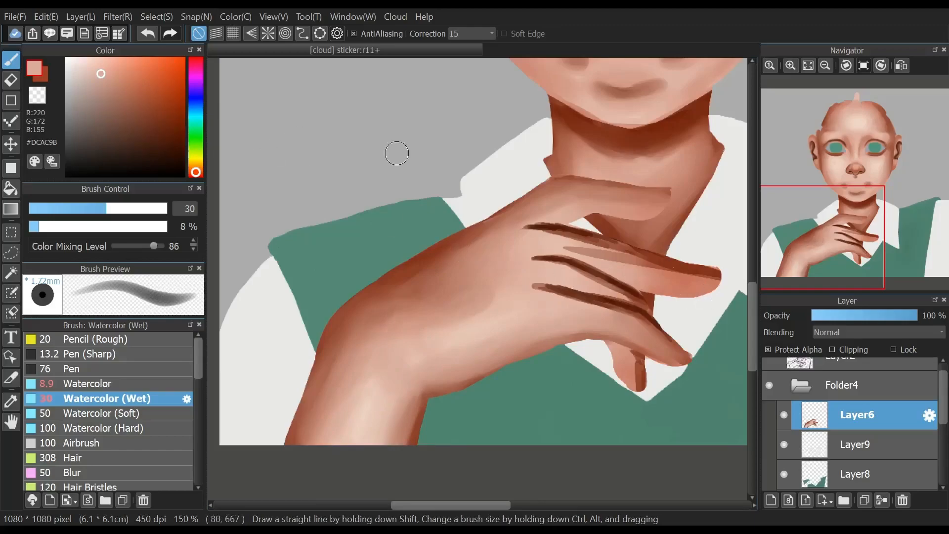
Blend the finger crease shadows with the dark secondary colour, reducing the Watercolor (Wet) brush to 18
left_click(43, 75)
mouse_move(699, 274)
left_mouse_down()
mouse_move(577, 242)
mouse_move(622, 246)
mouse_move(527, 232)
mouse_move(550, 227)
mouse_move(519, 233)
left_mouse_up()
left_click(80, 208)
left_click_drag(618, 300, 536, 259)
mouse_move(563, 292)
left_mouse_down()
mouse_move(598, 302)
mouse_move(546, 289)
left_mouse_up()
left_click_drag(637, 388, 634, 369)
Soften the knuckle ends of the creases and lighten the fingers with the pale pink #E8B2A3
left_click_drag(124, 79, 112, 59)
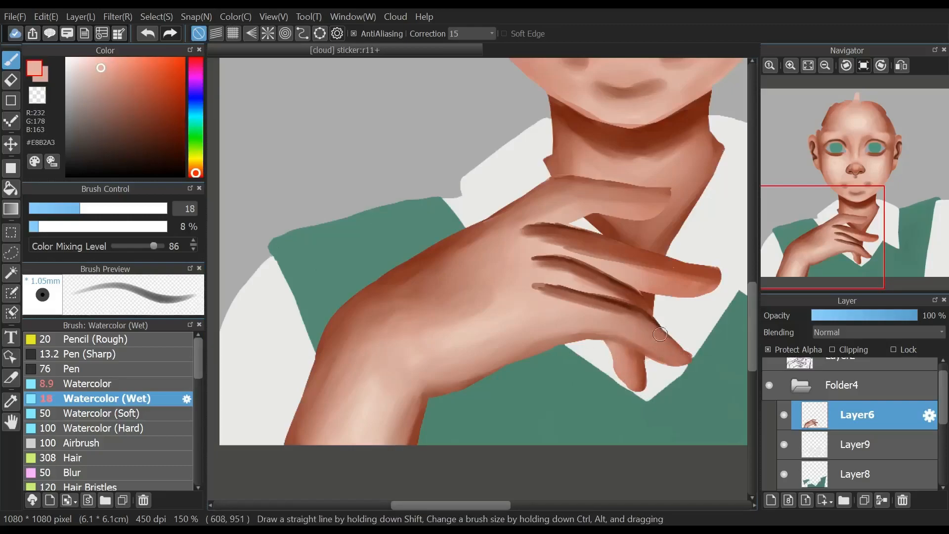
mouse_move(698, 282)
left_mouse_down()
mouse_move(569, 258)
mouse_move(632, 266)
mouse_move(549, 244)
mouse_move(671, 274)
mouse_move(524, 235)
left_mouse_up()
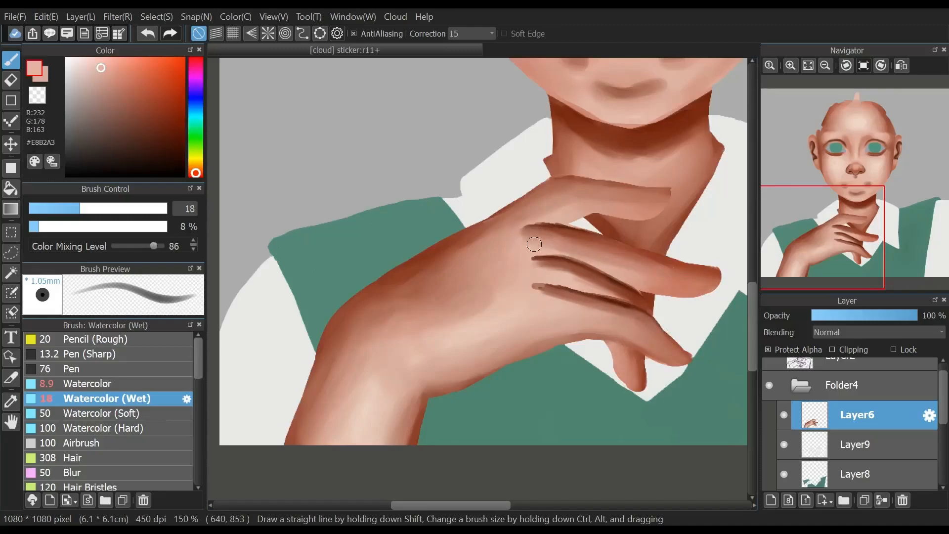
mouse_move(593, 286)
left_mouse_down()
mouse_move(646, 306)
mouse_move(542, 269)
left_mouse_up()
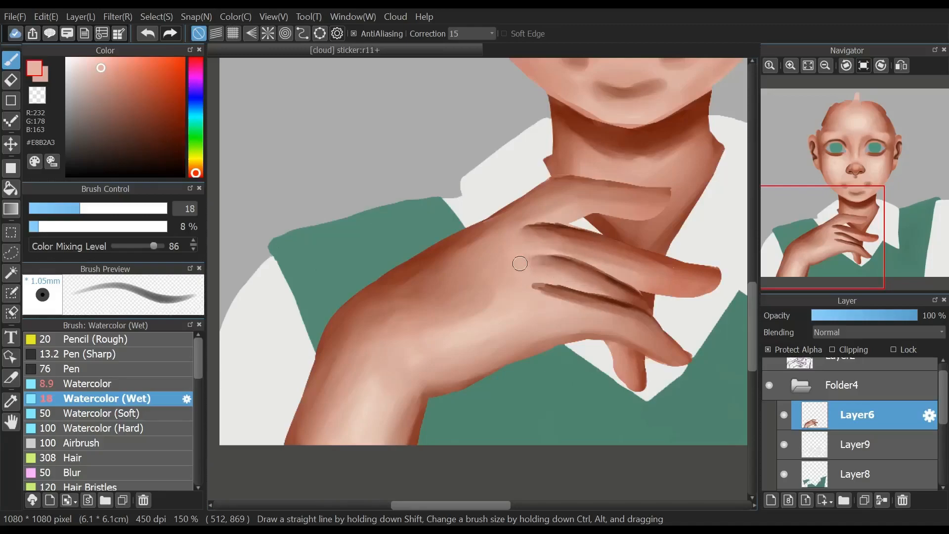
left_click_drag(549, 290, 540, 298)
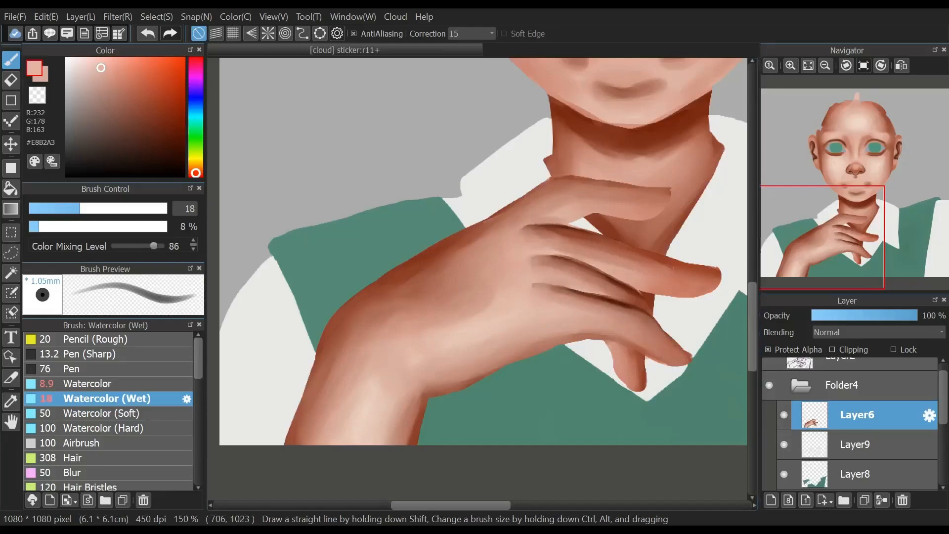
Extend and round the tip of the topmost finger on Layer6 in #FFBFA9, with Protect Alpha off and the brush at 14.5
left_click(153, 101)
key("[")
key("[")
key("[")
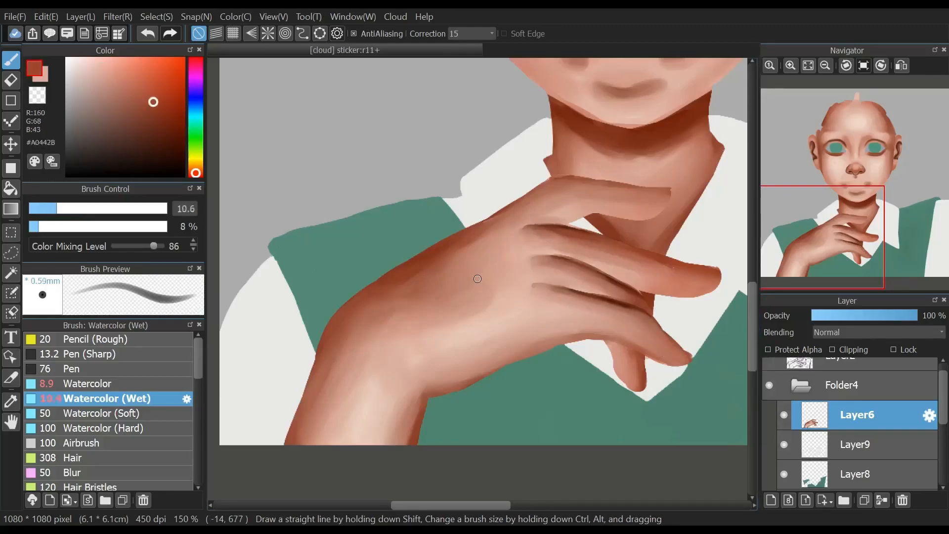
key("]")
left_click(790, 66)
left_click(790, 65)
left_click_drag(821, 244, 853, 223)
key("[")
mouse_move(580, 290)
left_mouse_down()
mouse_move(560, 307)
mouse_move(555, 296)
mouse_move(567, 281)
mouse_move(575, 297)
mouse_move(563, 276)
mouse_move(558, 312)
mouse_move(531, 298)
mouse_move(569, 295)
left_mouse_up()
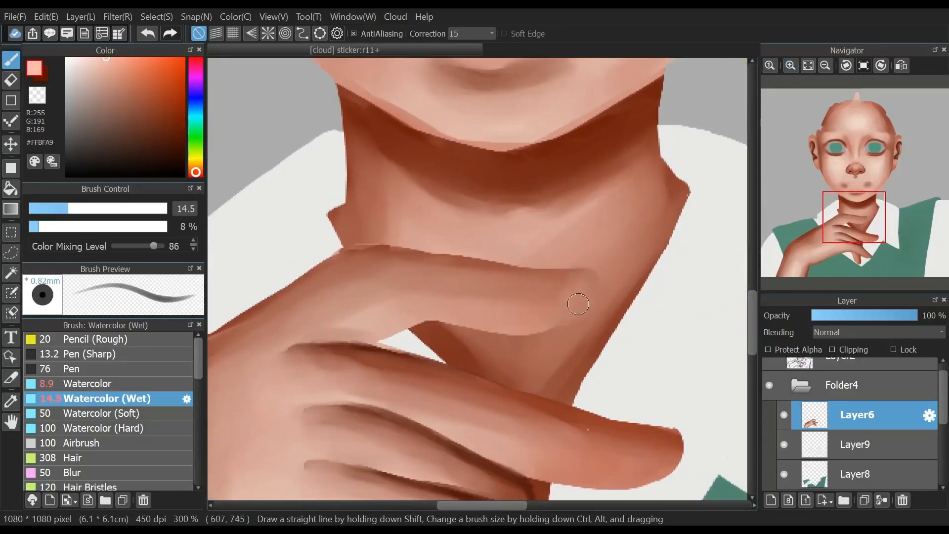
Re-enable Protect Alpha and shade the tip and underside edge of the topmost finger, using #BB522D at brush size 7.7 and a darker brown
left_click(158, 132)
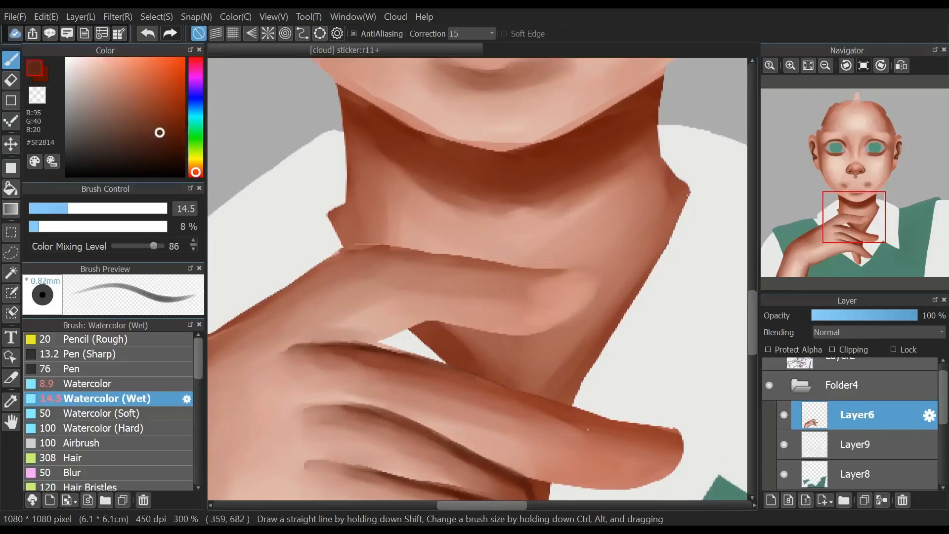
left_click(48, 208)
left_click(156, 89)
left_click_drag(592, 287, 545, 328)
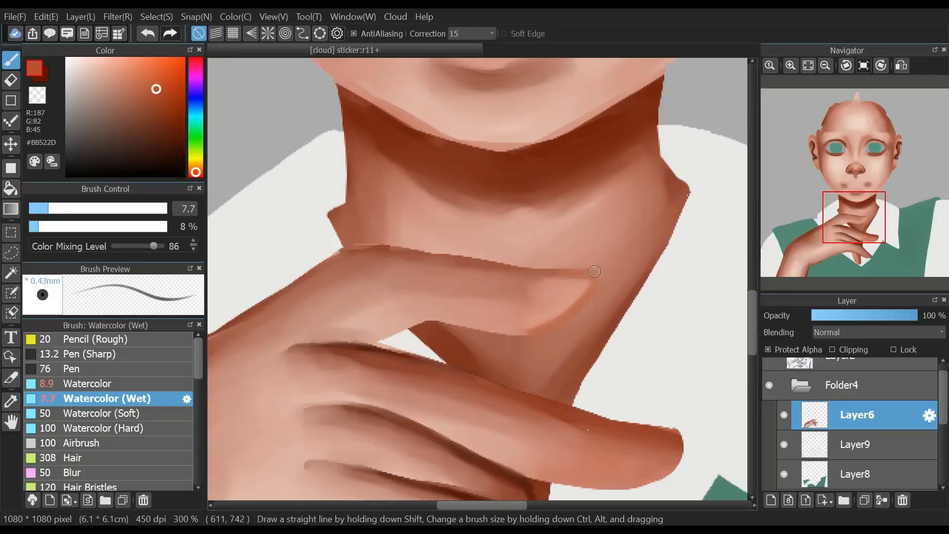
left_click(156, 128)
left_click_drag(550, 329, 510, 334)
Blend the topmost fingertip in #E38969 with the brush at 20, and lighten the middle of that finger with #F9C6B4
mouse_move(134, 68)
left_mouse_down()
mouse_move(139, 74)
mouse_move(130, 70)
left_mouse_up()
left_click(86, 208)
mouse_move(558, 267)
left_mouse_down()
mouse_move(583, 282)
mouse_move(546, 309)
left_mouse_up()
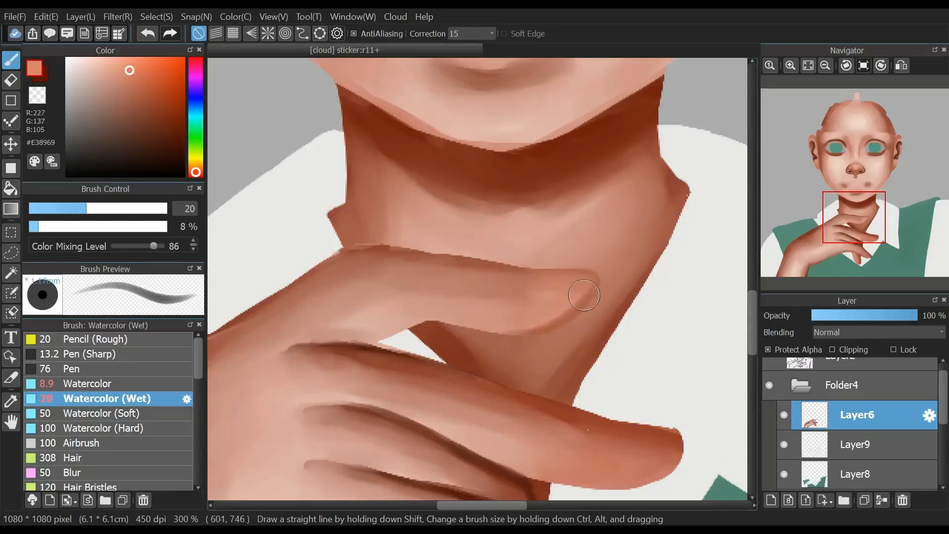
left_click(100, 97)
left_click_drag(101, 69, 98, 60)
left_click_drag(509, 310, 509, 289)
Check the whole portrait in mirrored view, restore its normal orientation and save the drawing
left_click(807, 65)
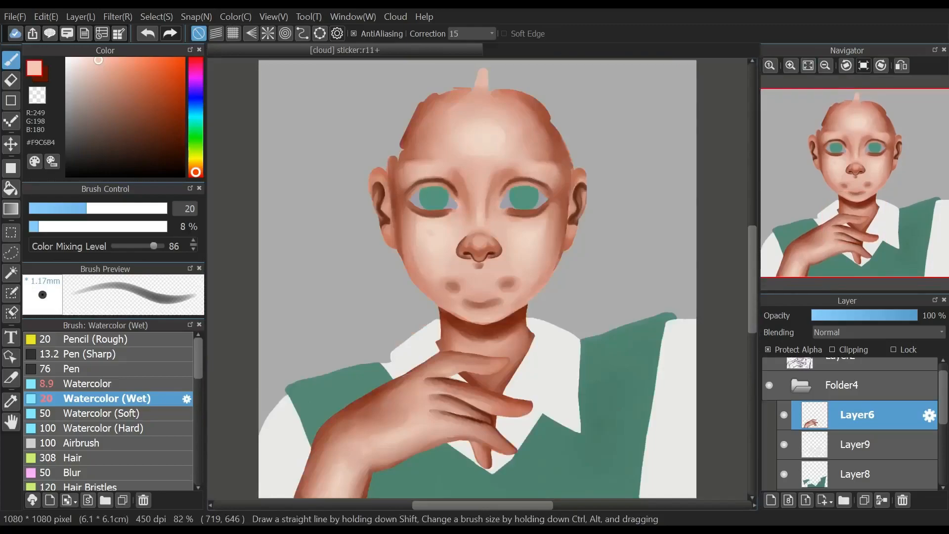
left_click(901, 65)
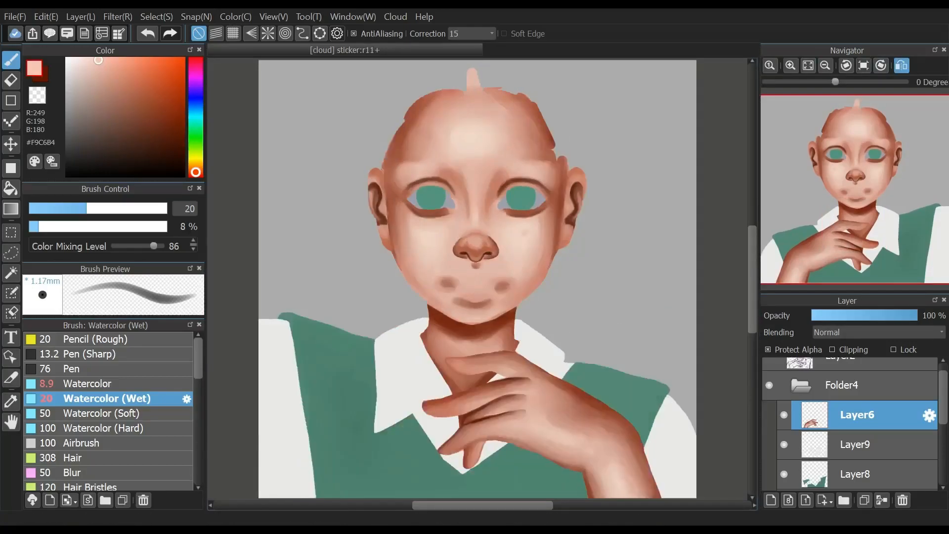
left_click(901, 65)
left_click(901, 65)
left_click(901, 65)
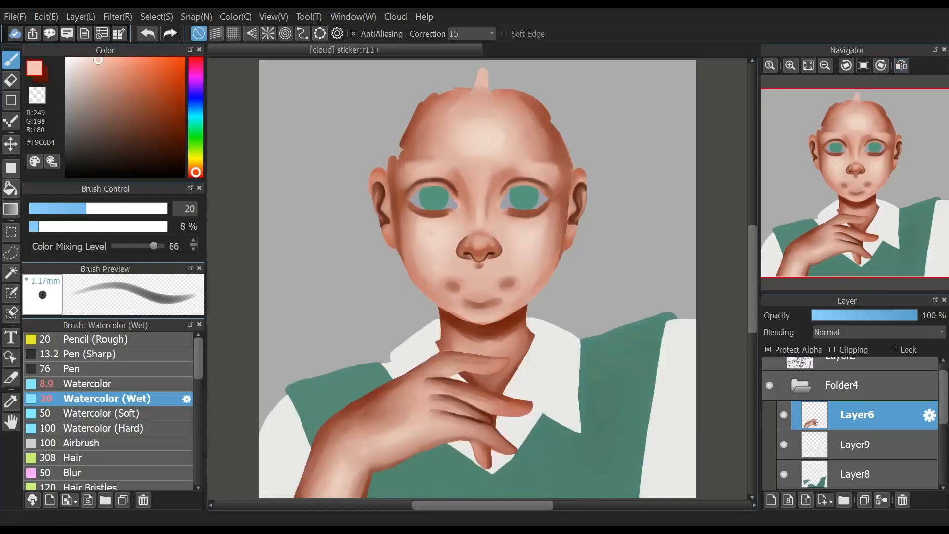
key("ctrl+s")
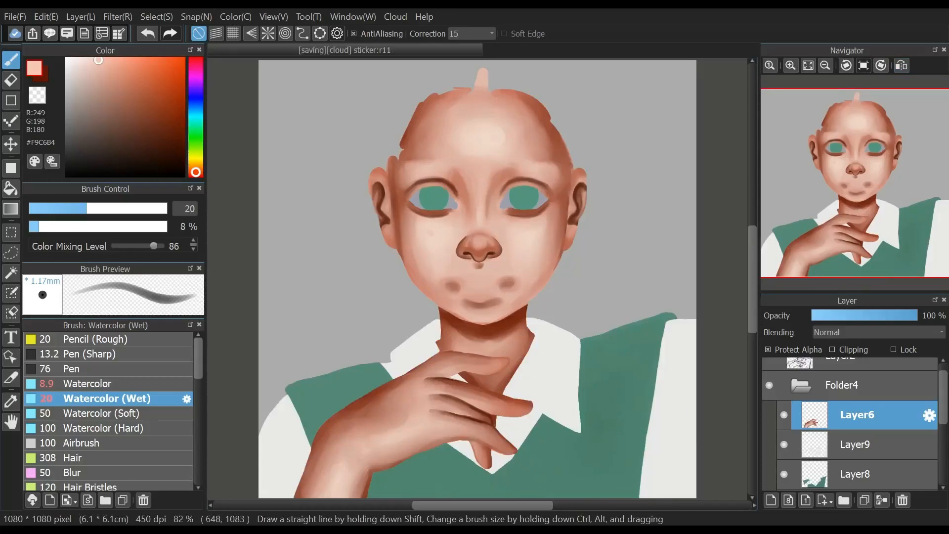